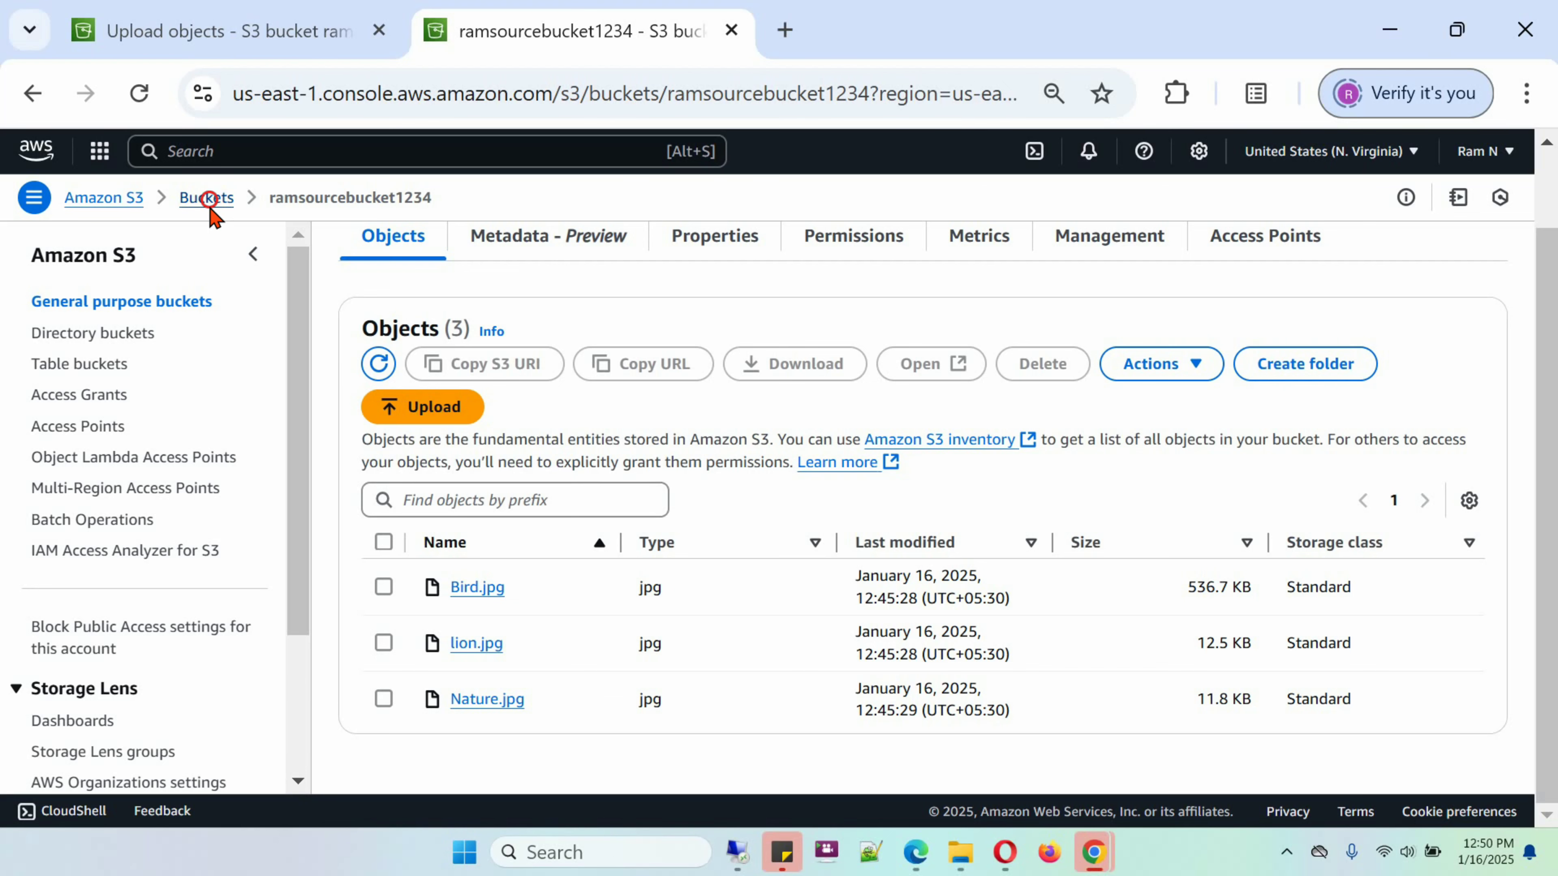
Check the objects in the ramdestbucket1234 bucket and return to the bucket list
click(206, 198)
click(500, 620)
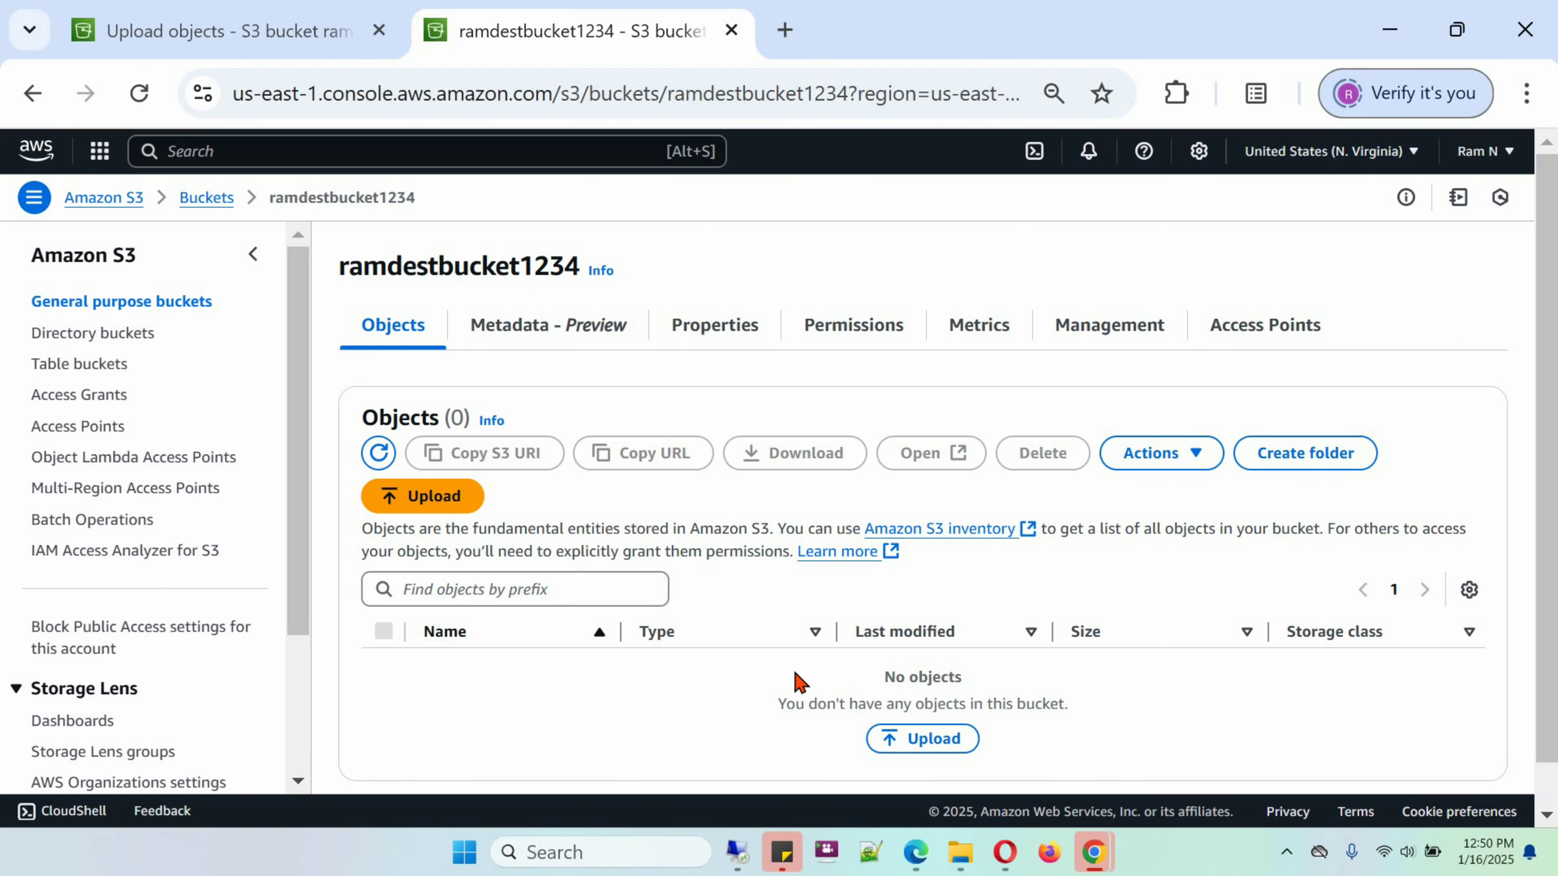
click(216, 198)
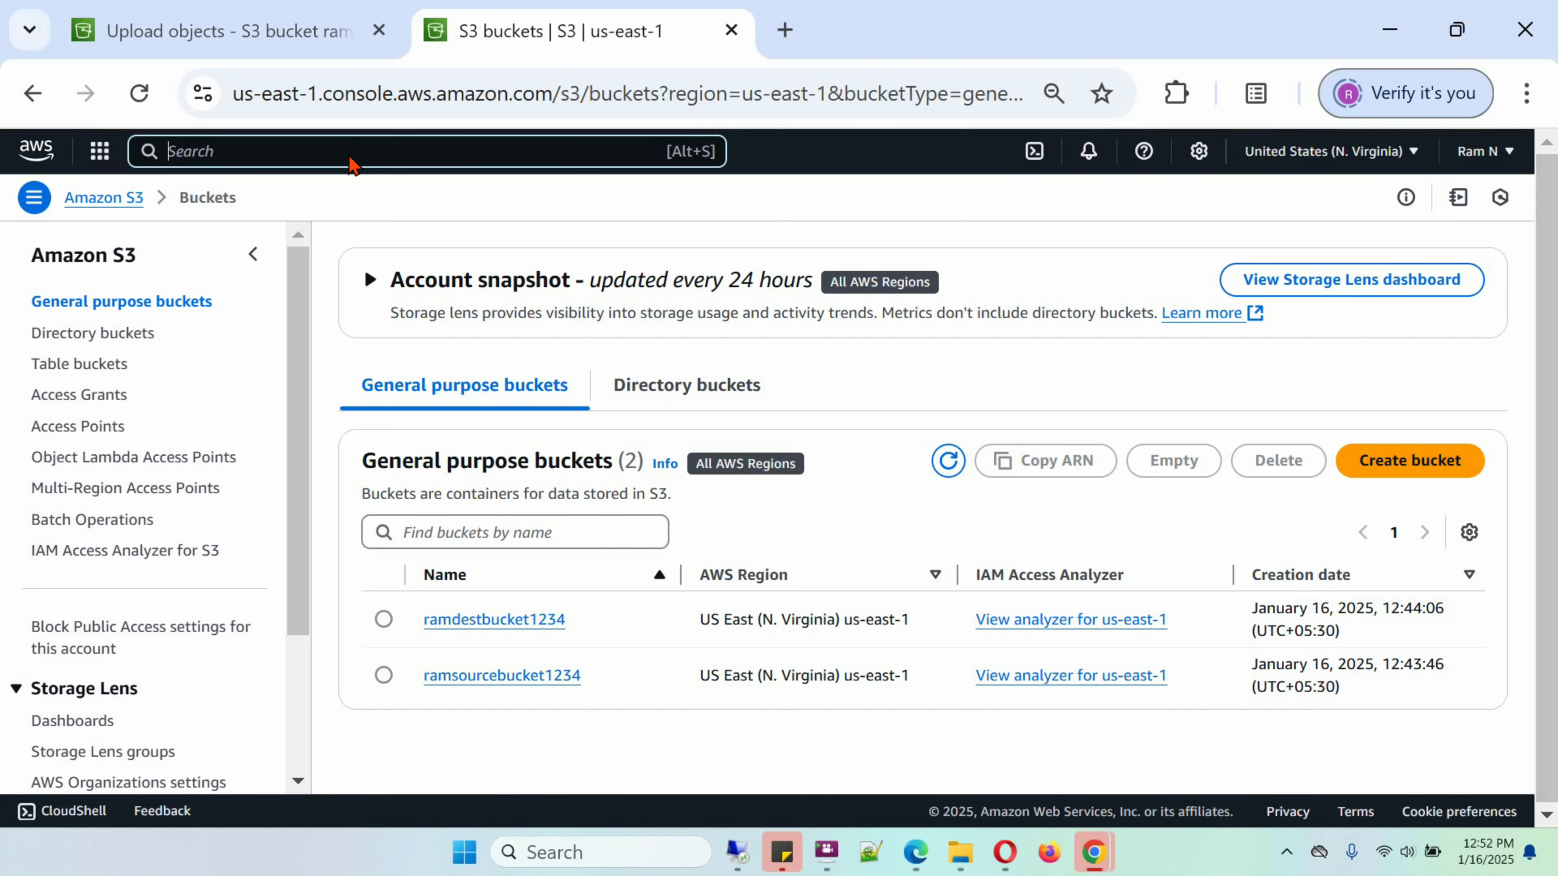
Open the DataSync service and start creating a data transfer task between AWS Storage services
text(datasync)
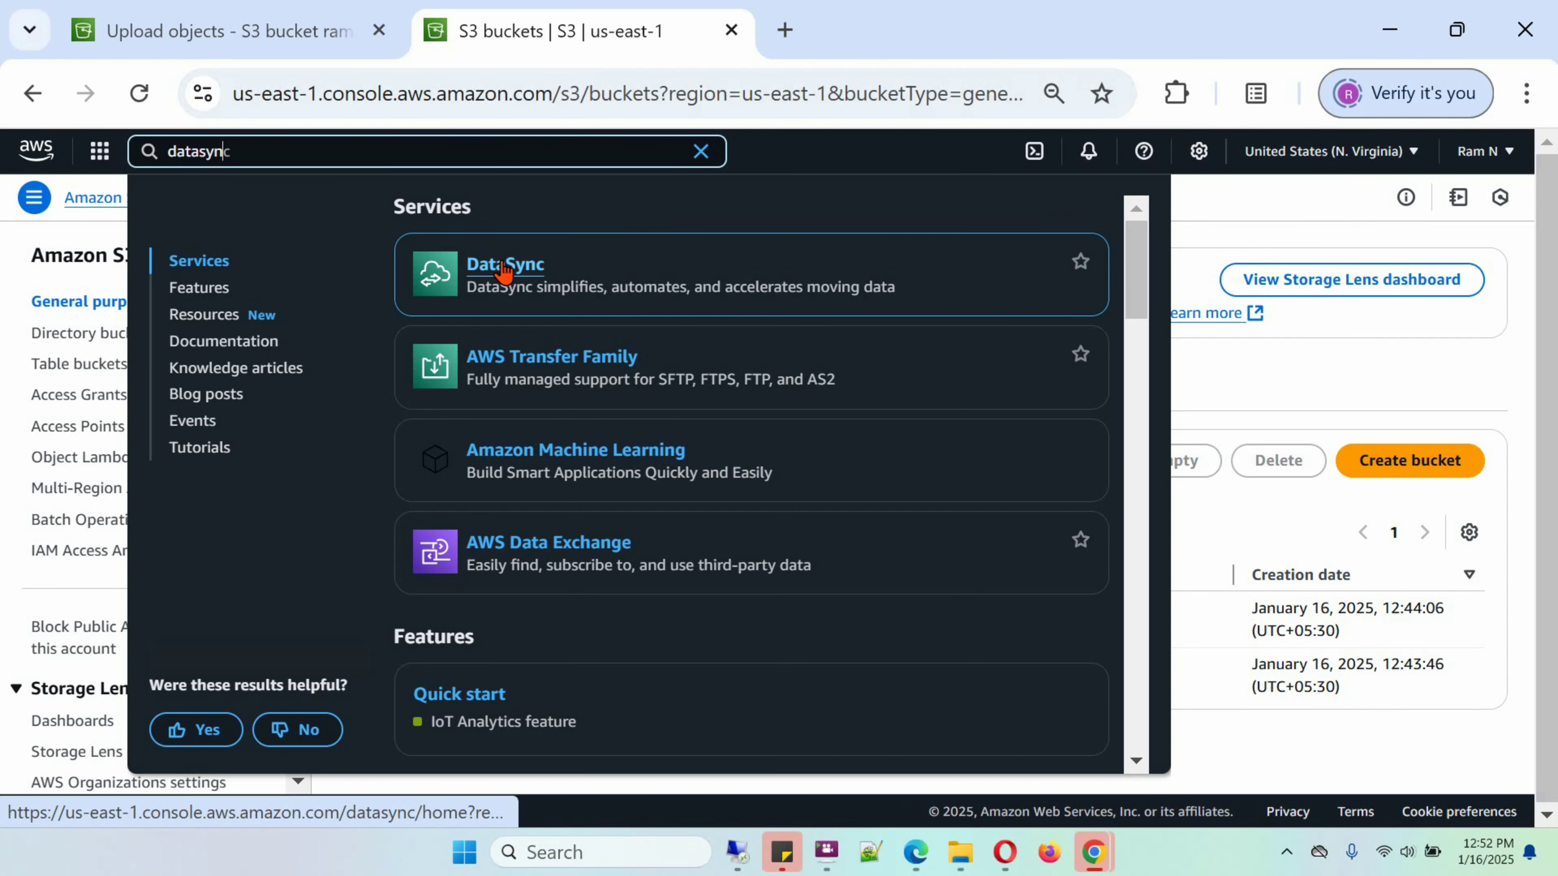
click(506, 269)
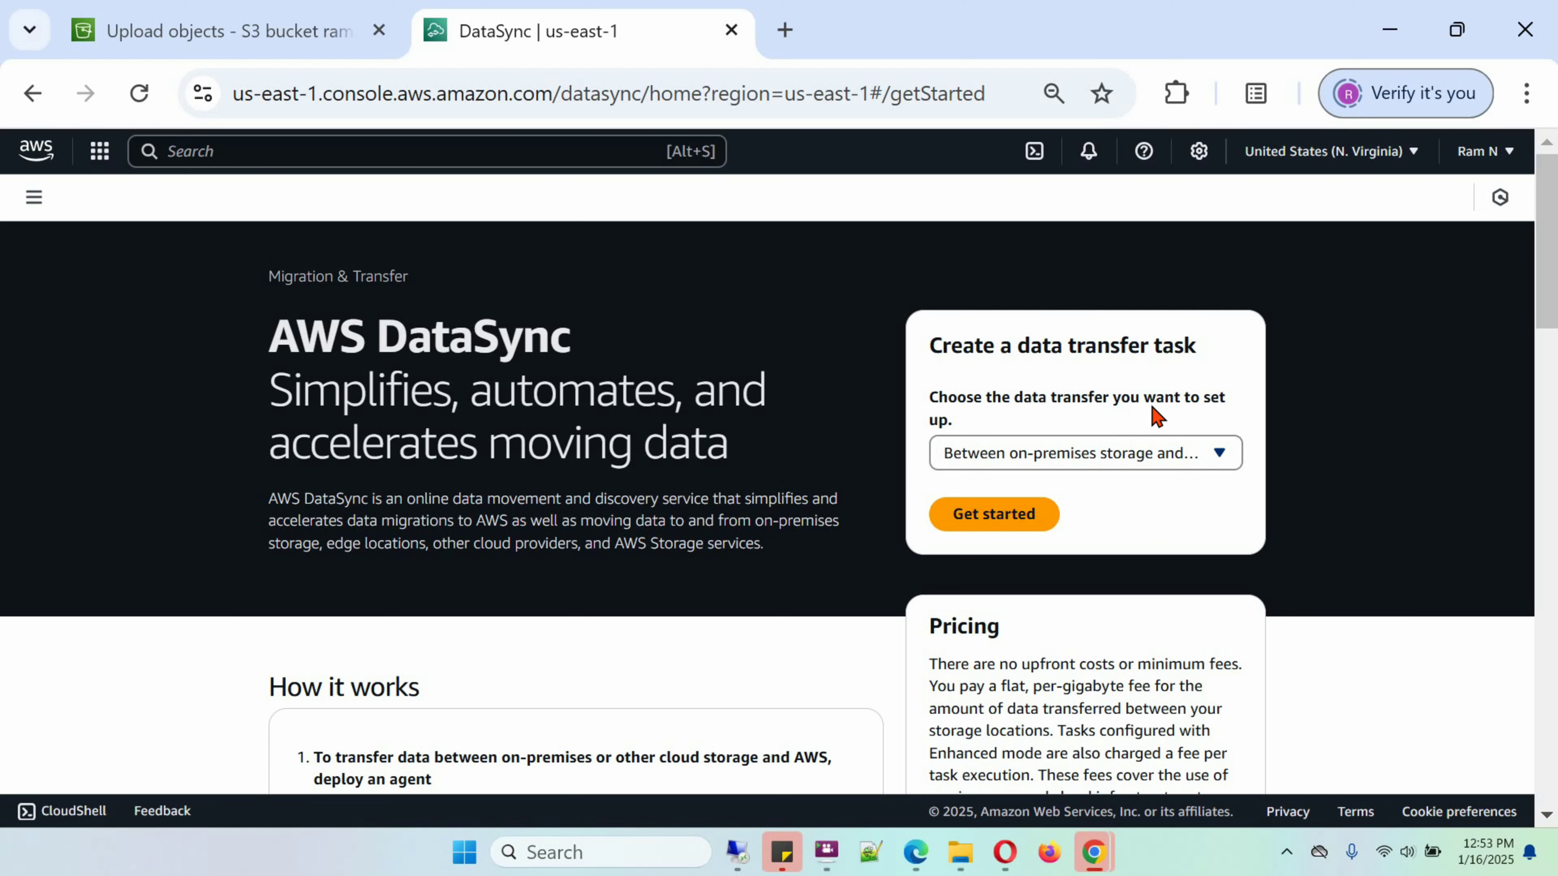
click(1128, 461)
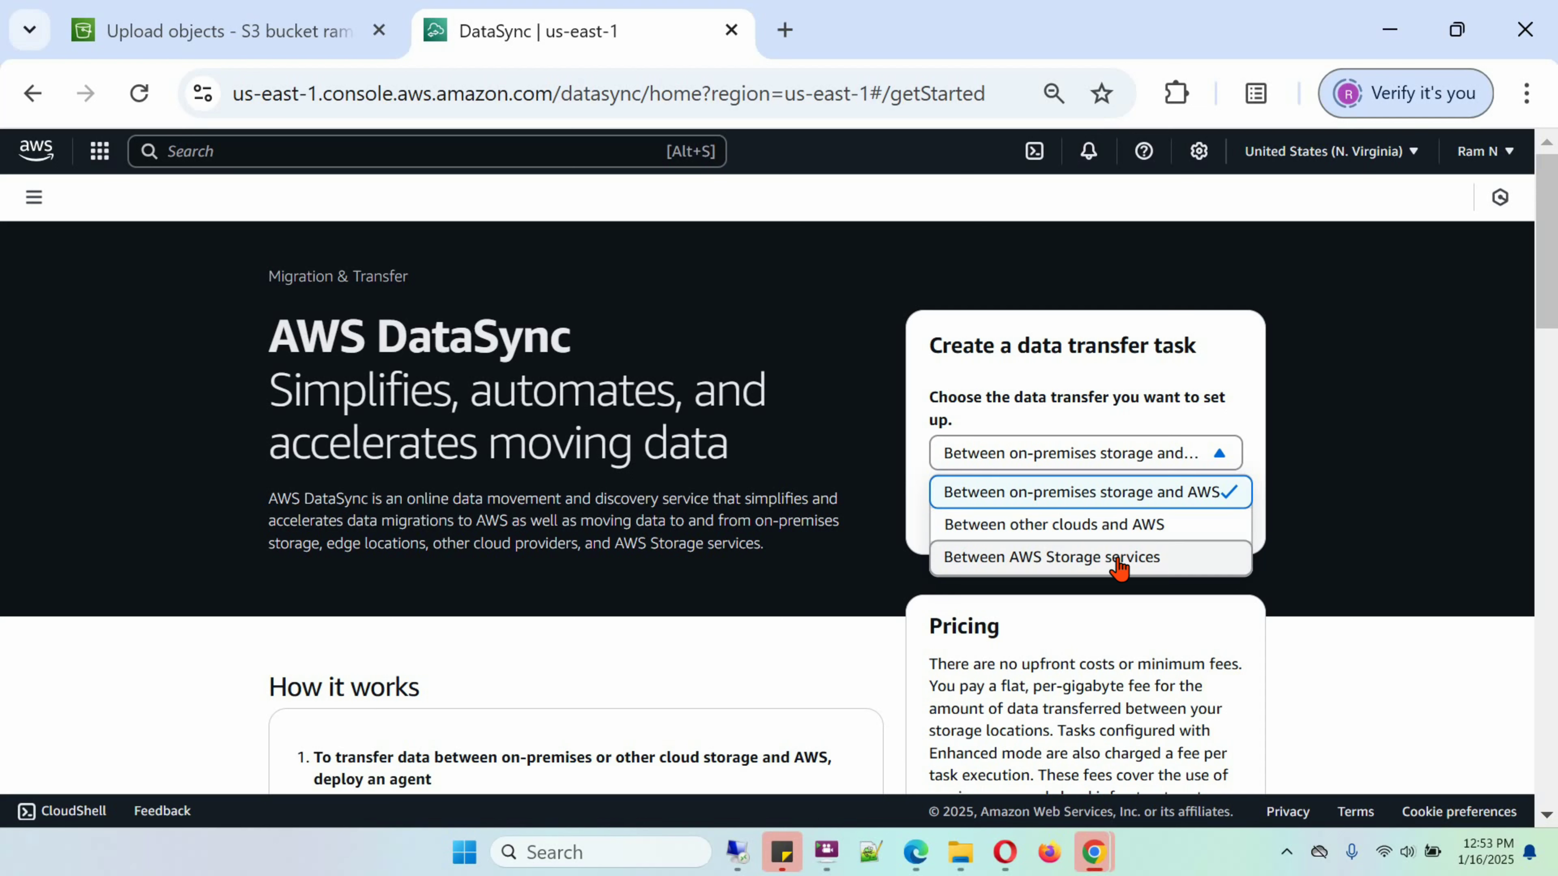
click(1053, 567)
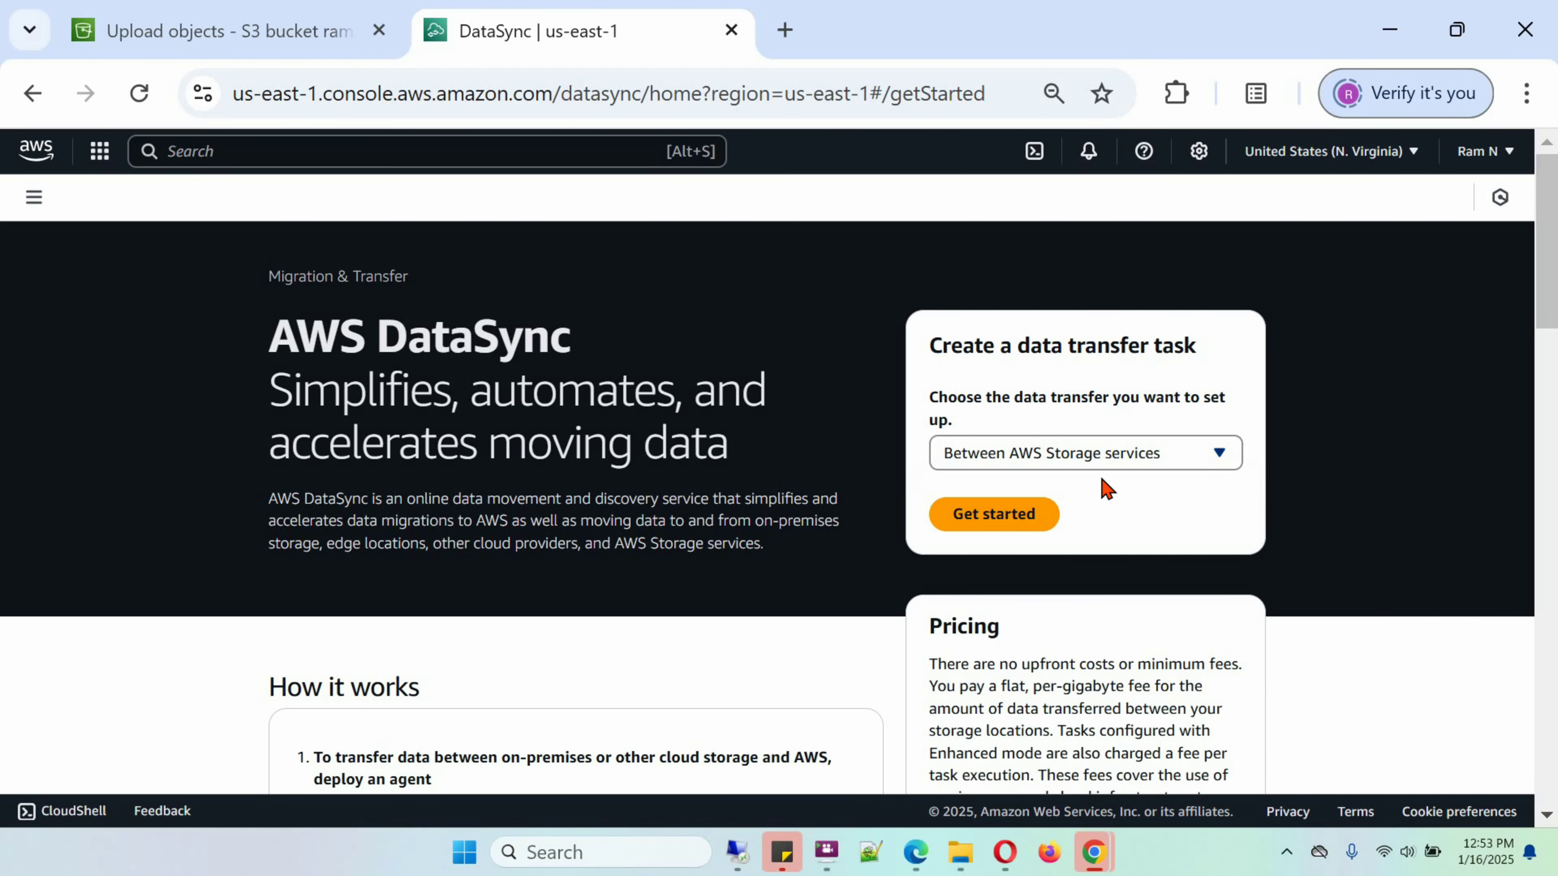
click(992, 516)
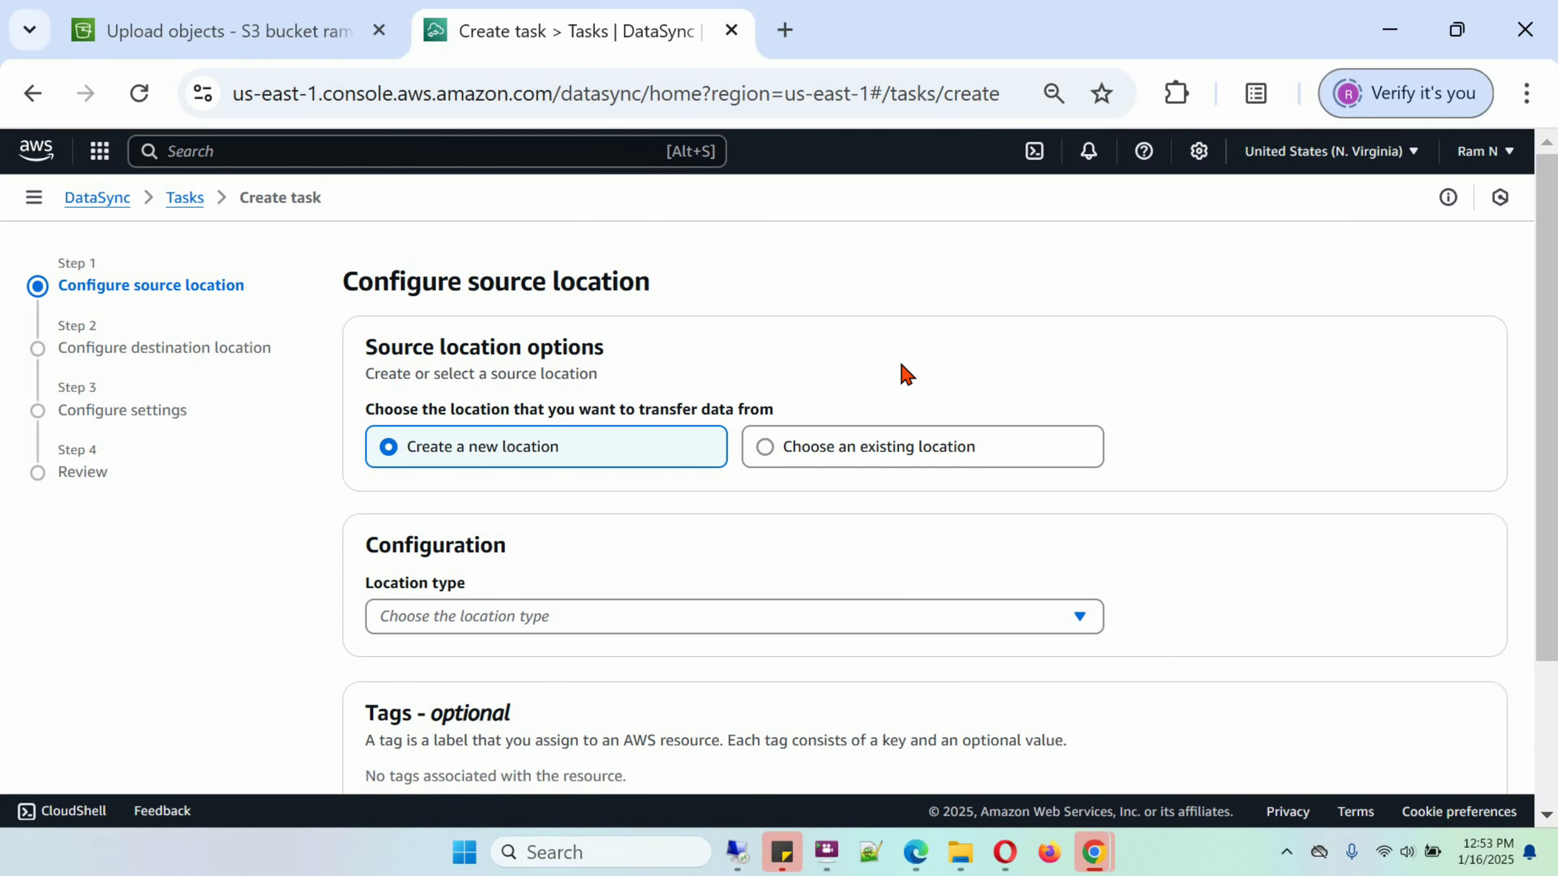
Set the new source location to Amazon S3 with the ramsourcebucket1234 bucket as its S3 URI
drag(1552, 421, 1553, 519)
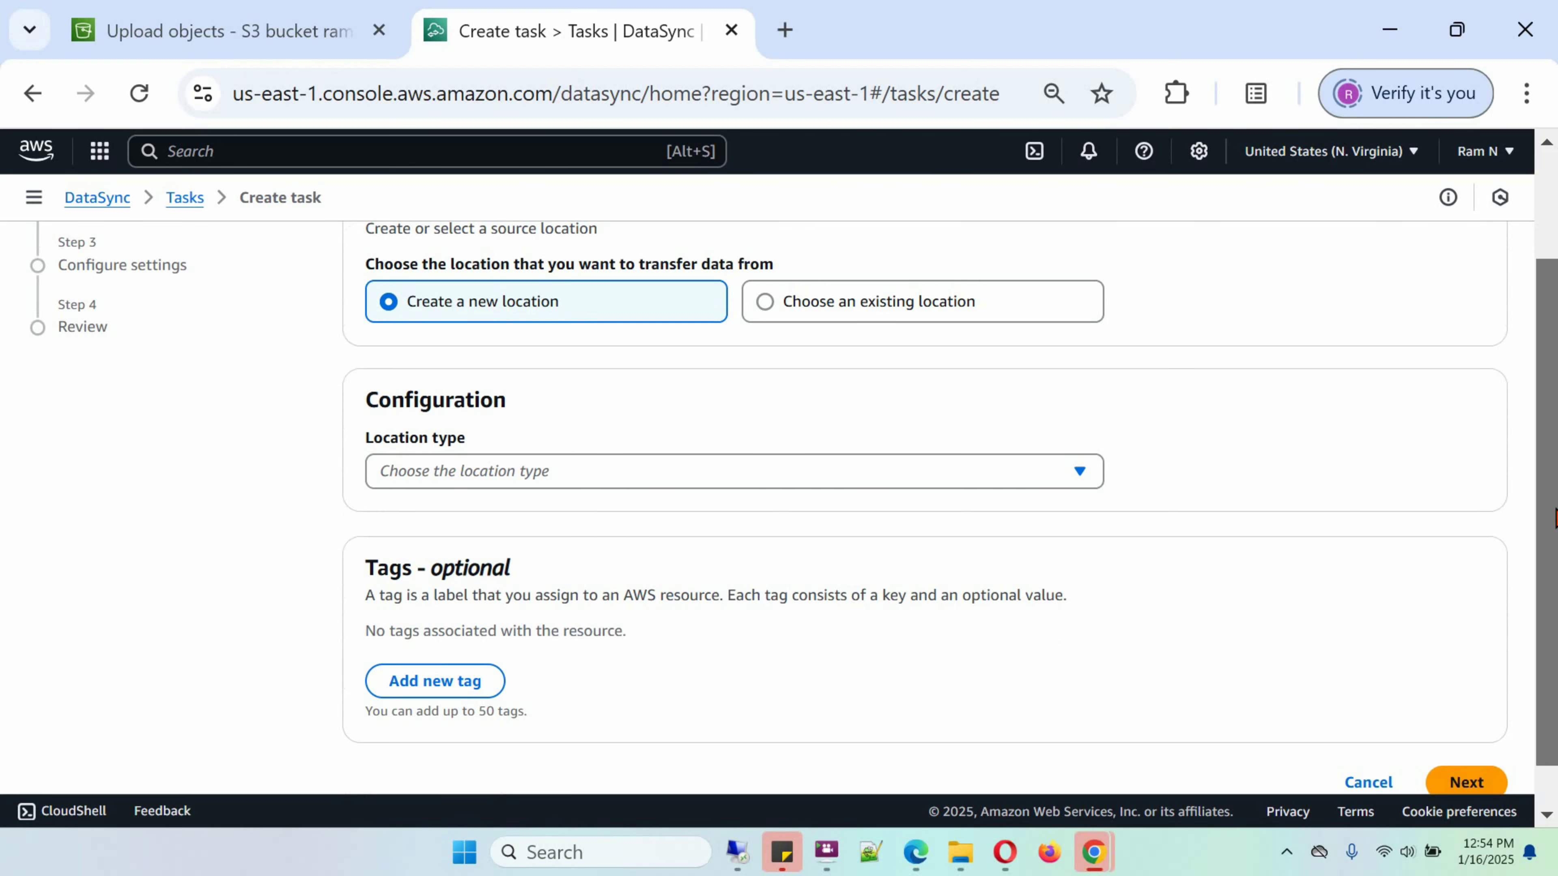
click(1079, 474)
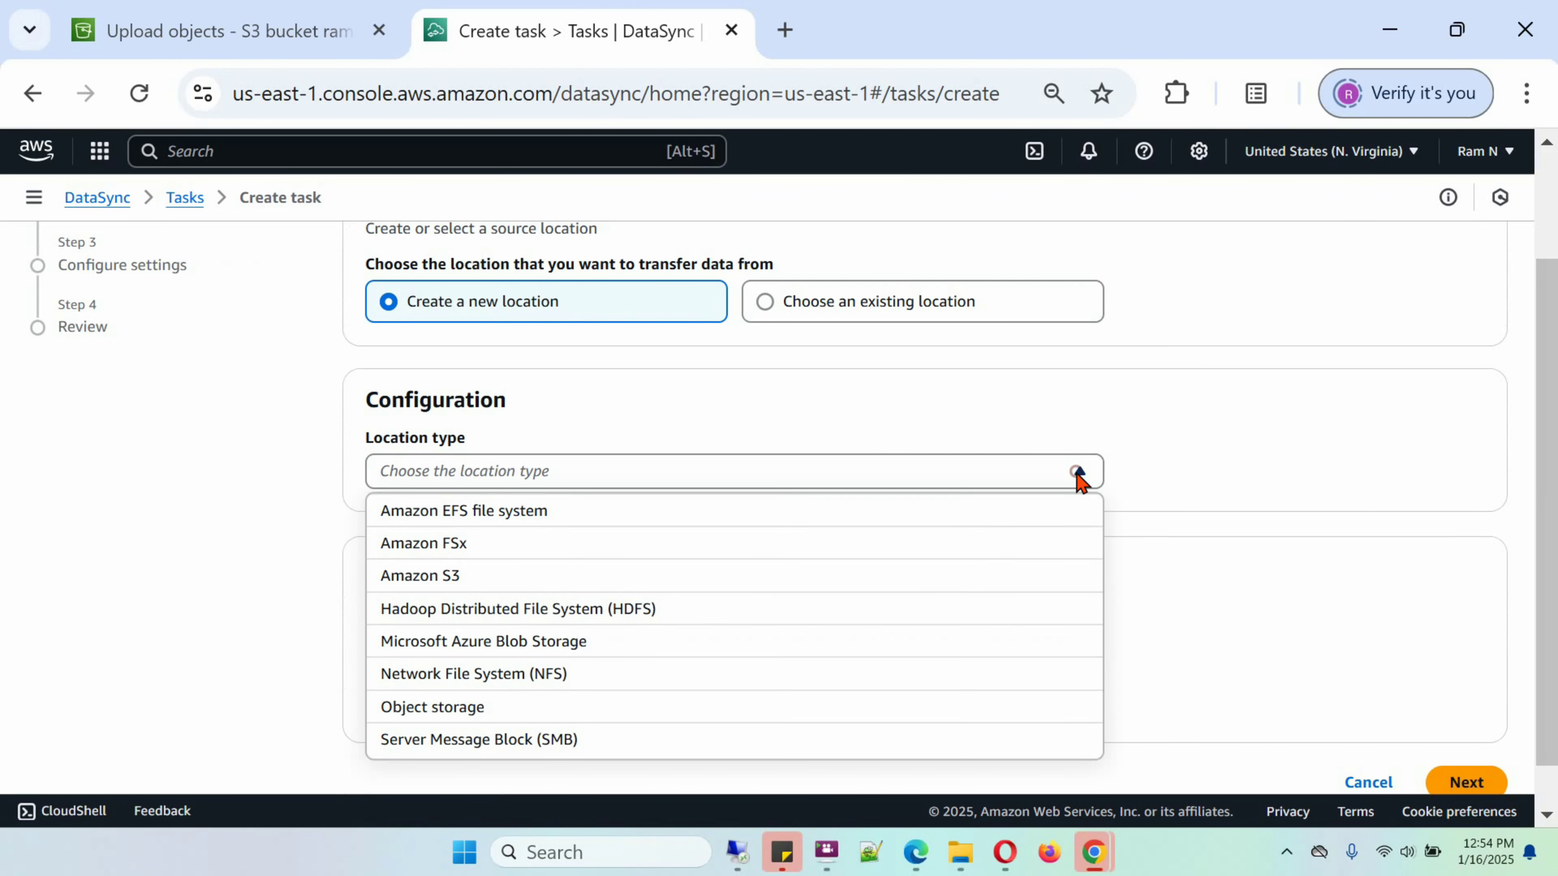
click(441, 580)
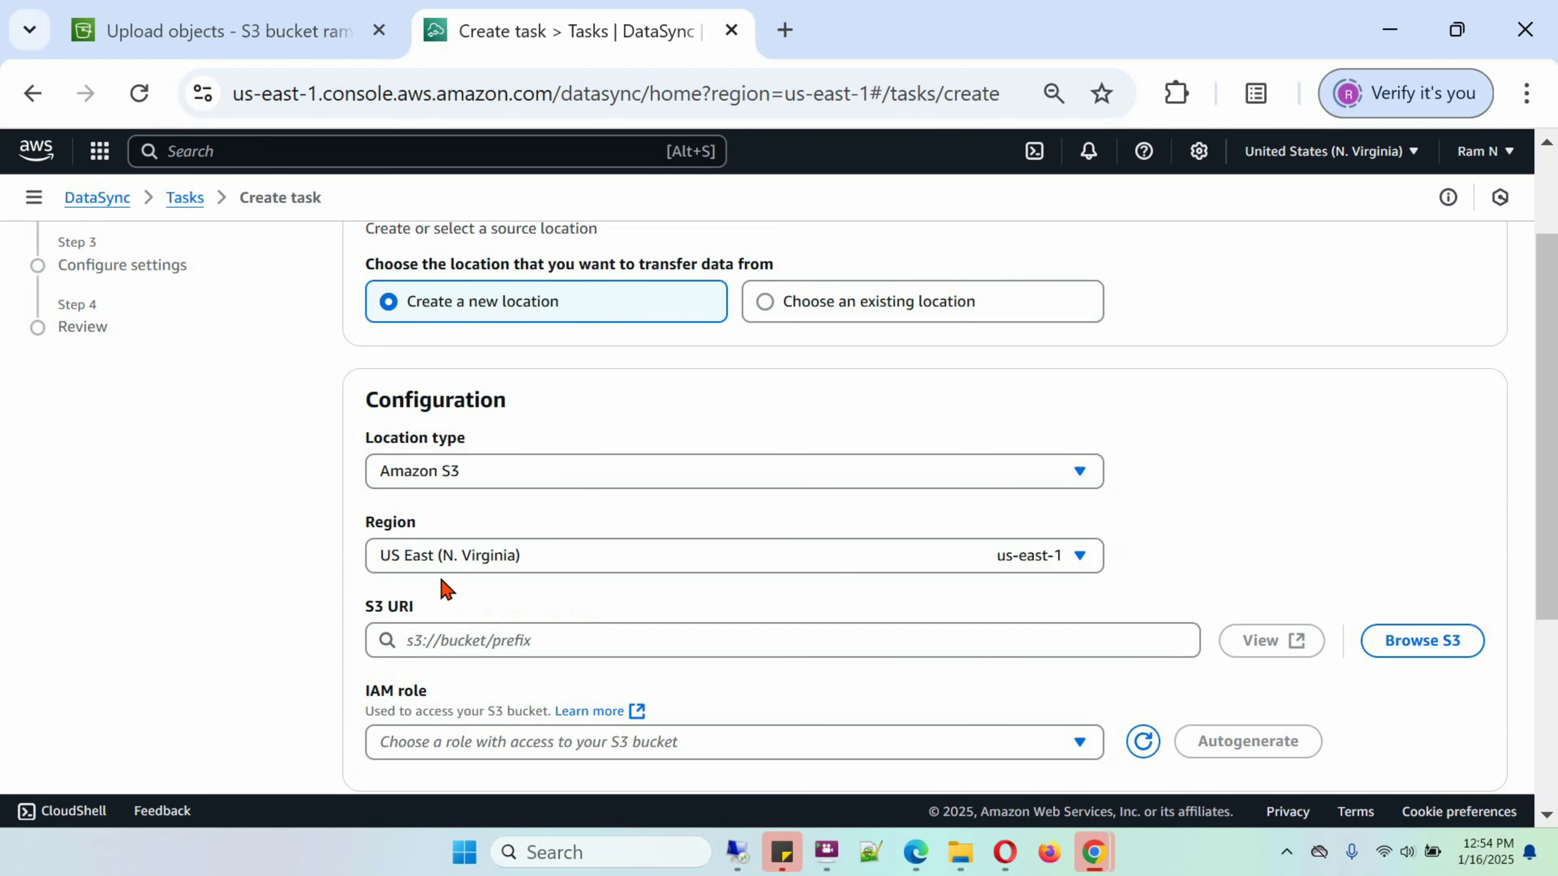
drag(1542, 417, 1555, 523)
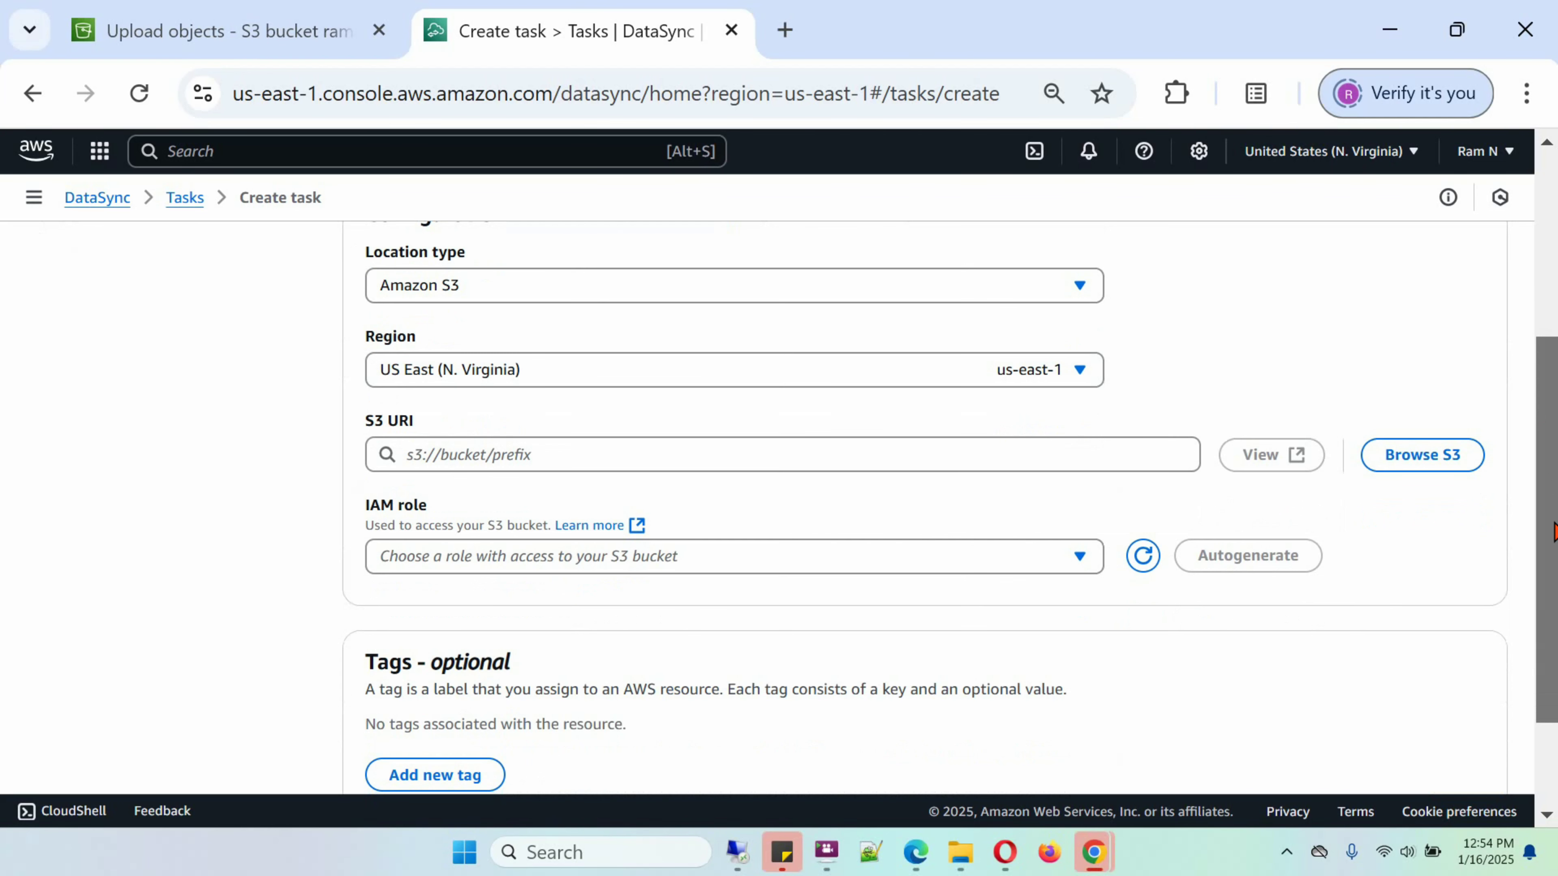
click(1422, 469)
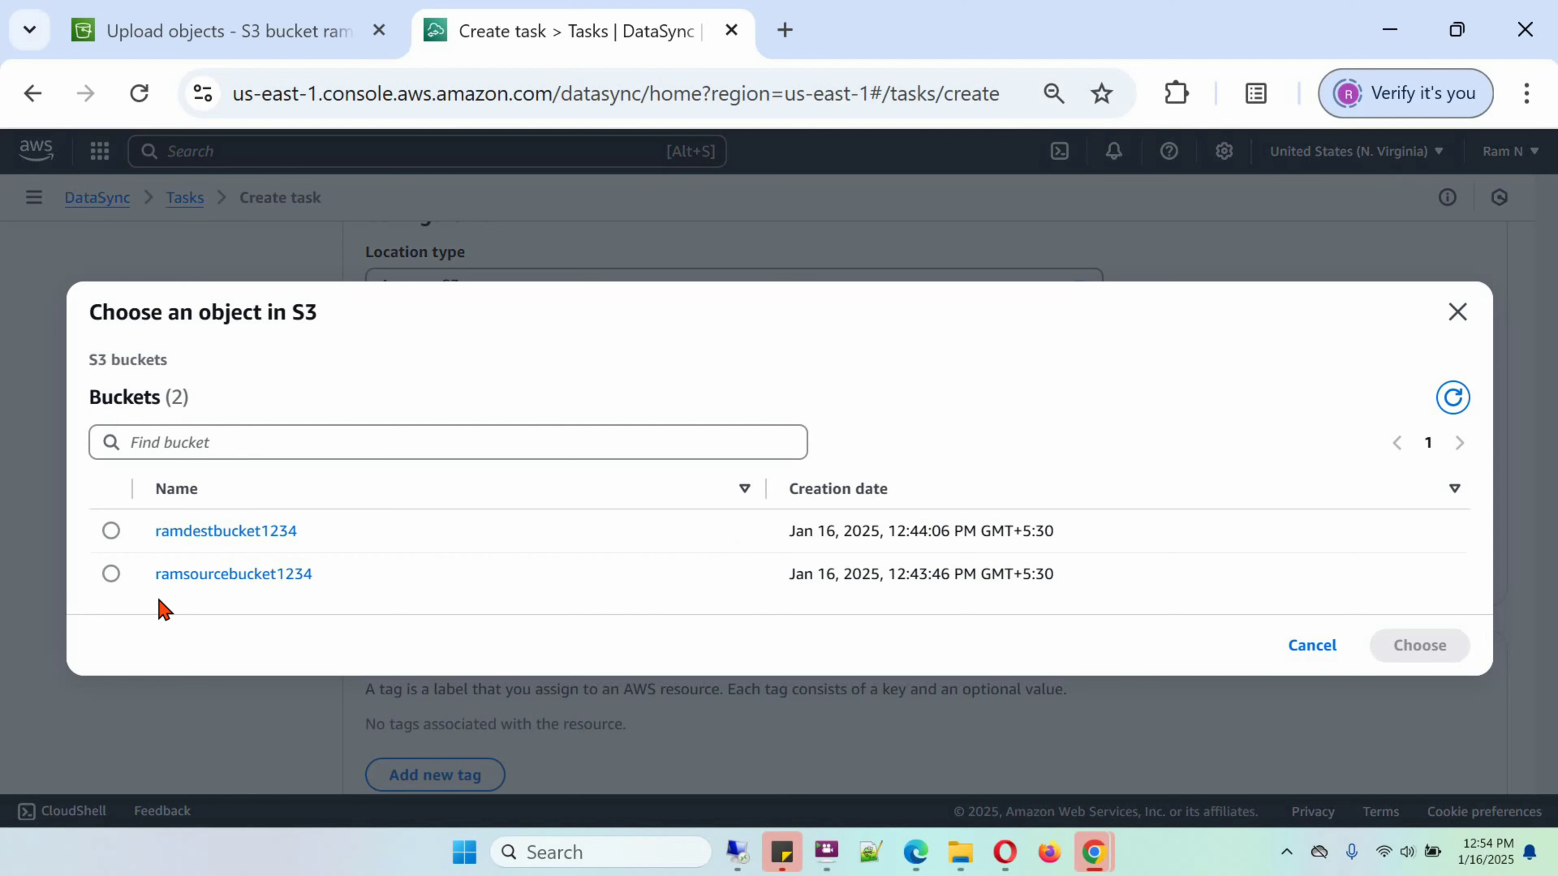
click(111, 575)
click(1422, 650)
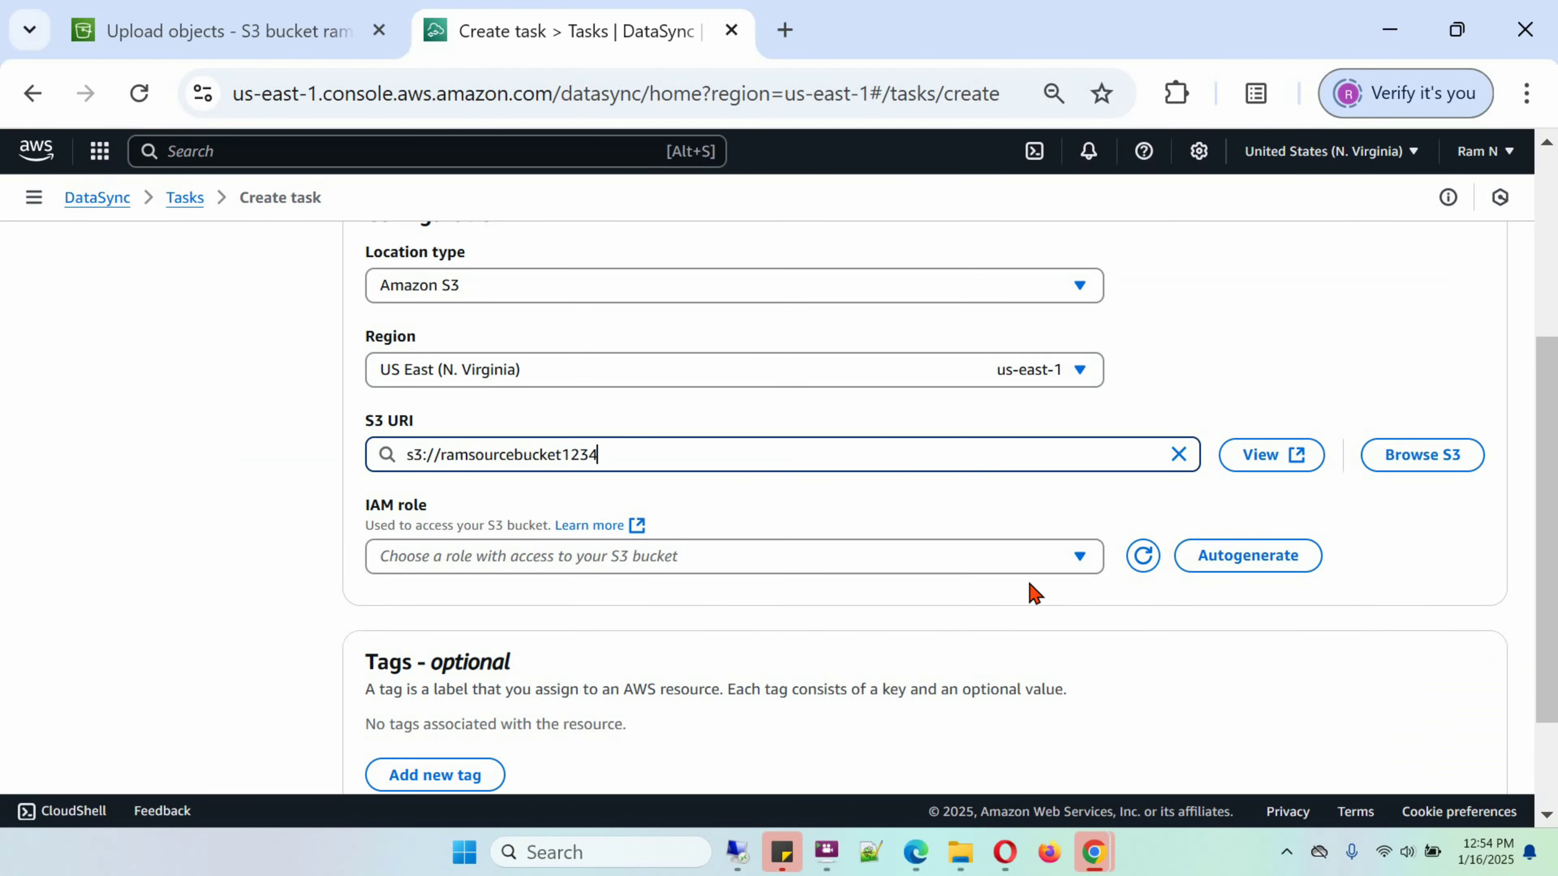
Autogenerate the IAM role for the source bucket and proceed to the destination location
click(1221, 561)
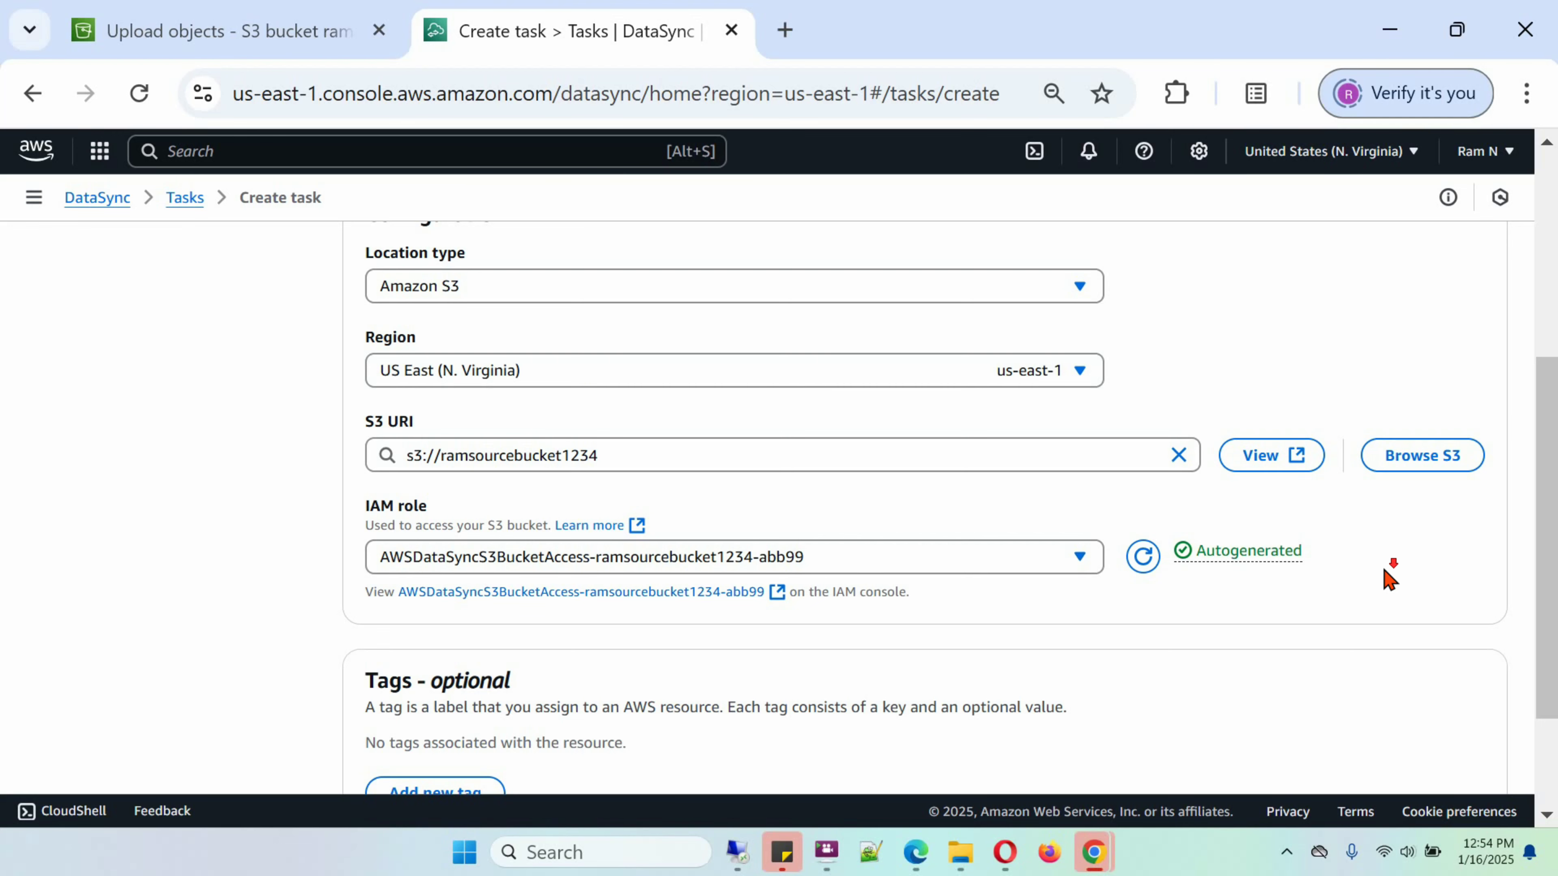
scroll(1387, 576, down, 3)
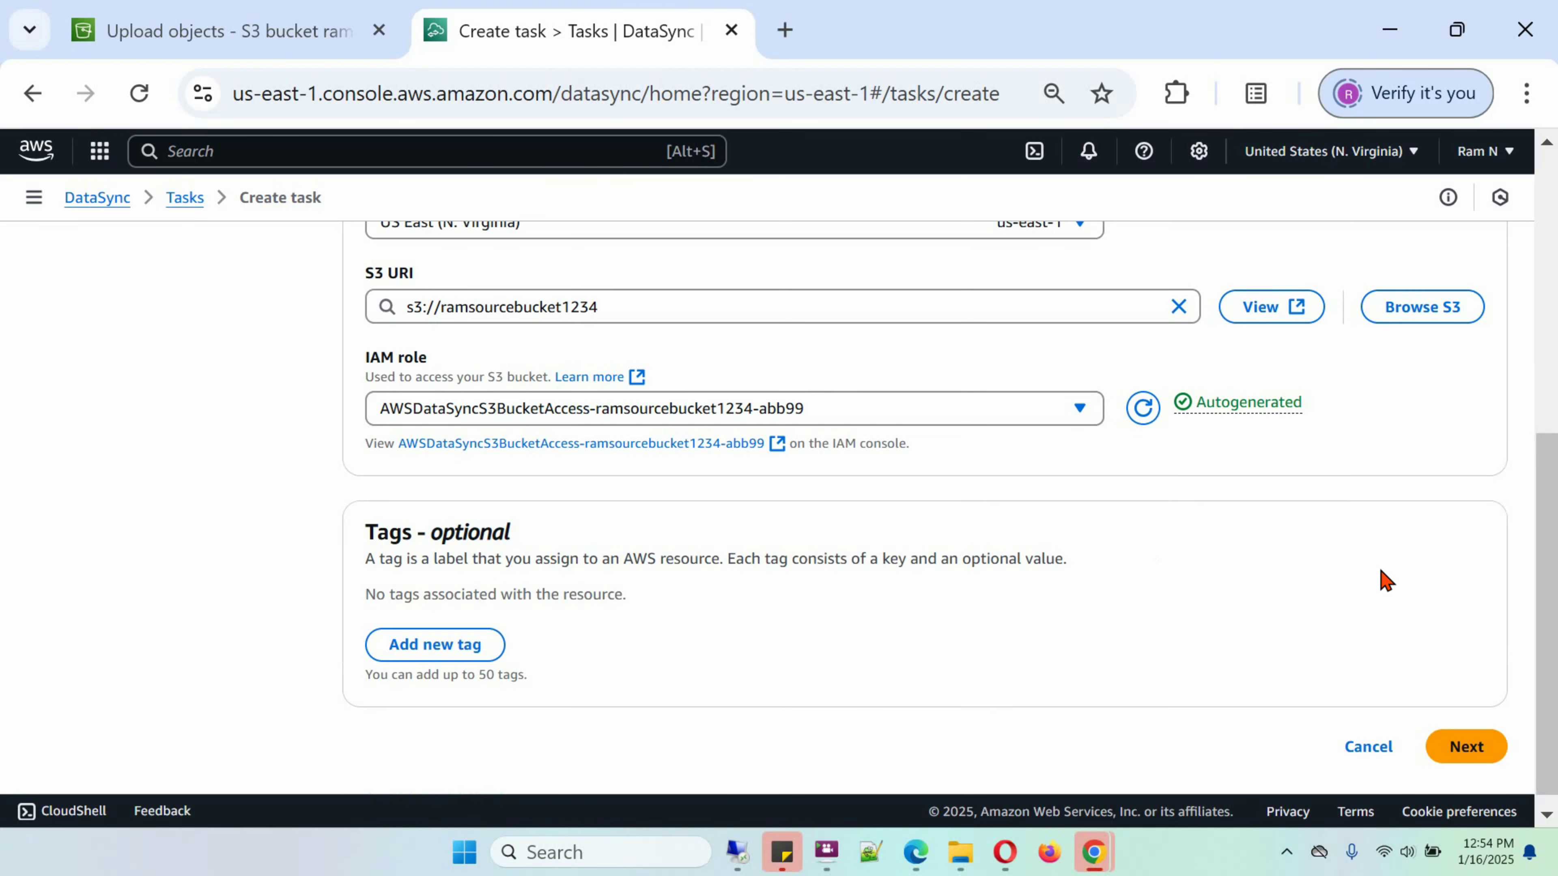
click(1479, 752)
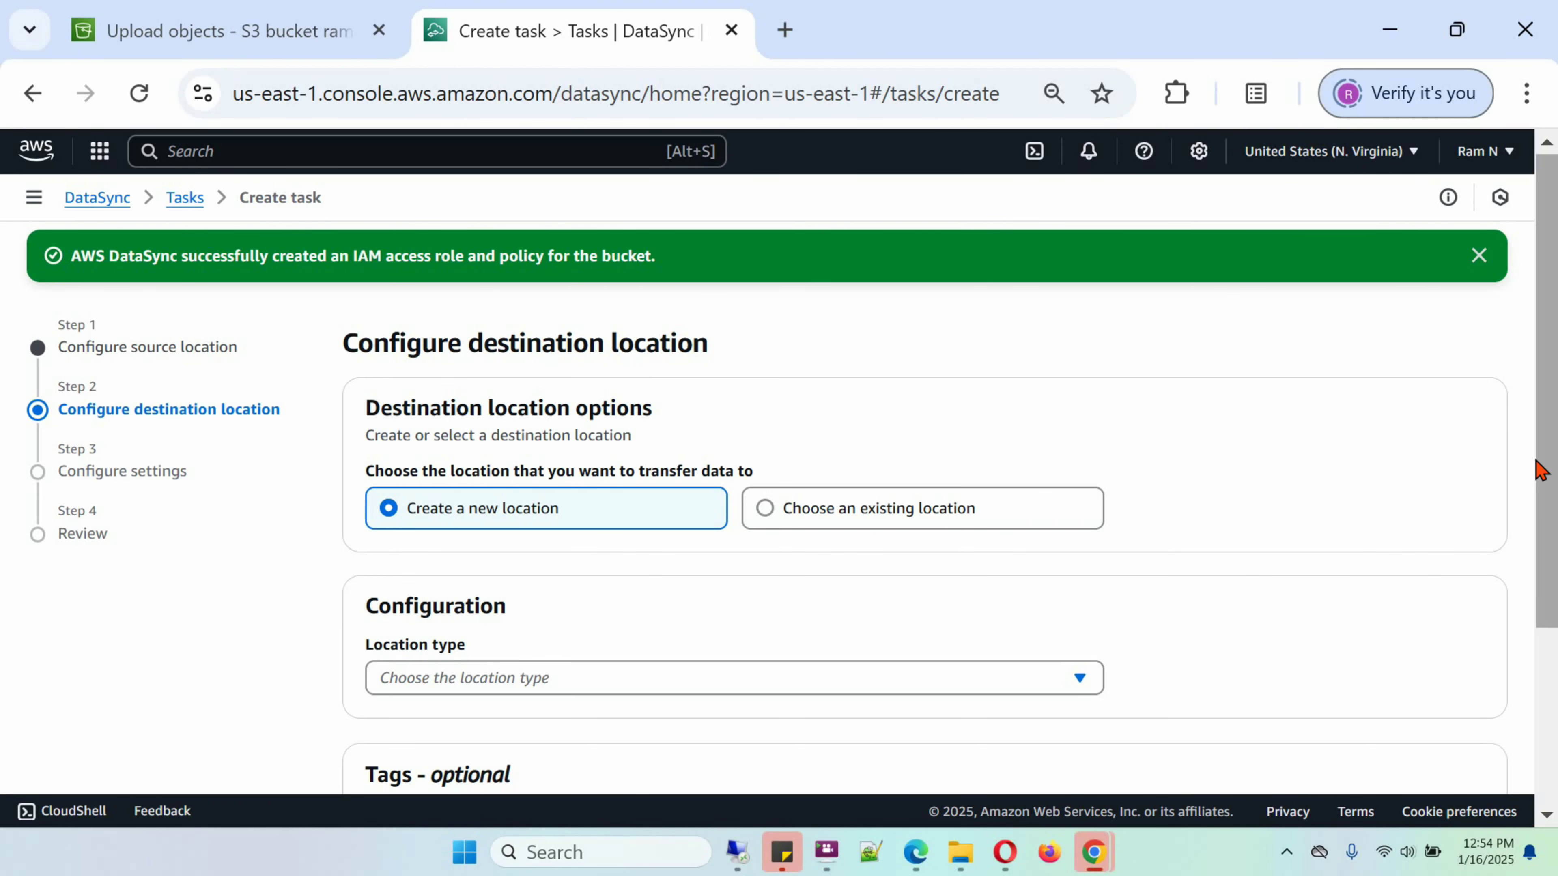
Set the new destination location to Amazon S3 with the ramdestbucket1234 bucket as its S3 URI
drag(1543, 470, 1552, 599)
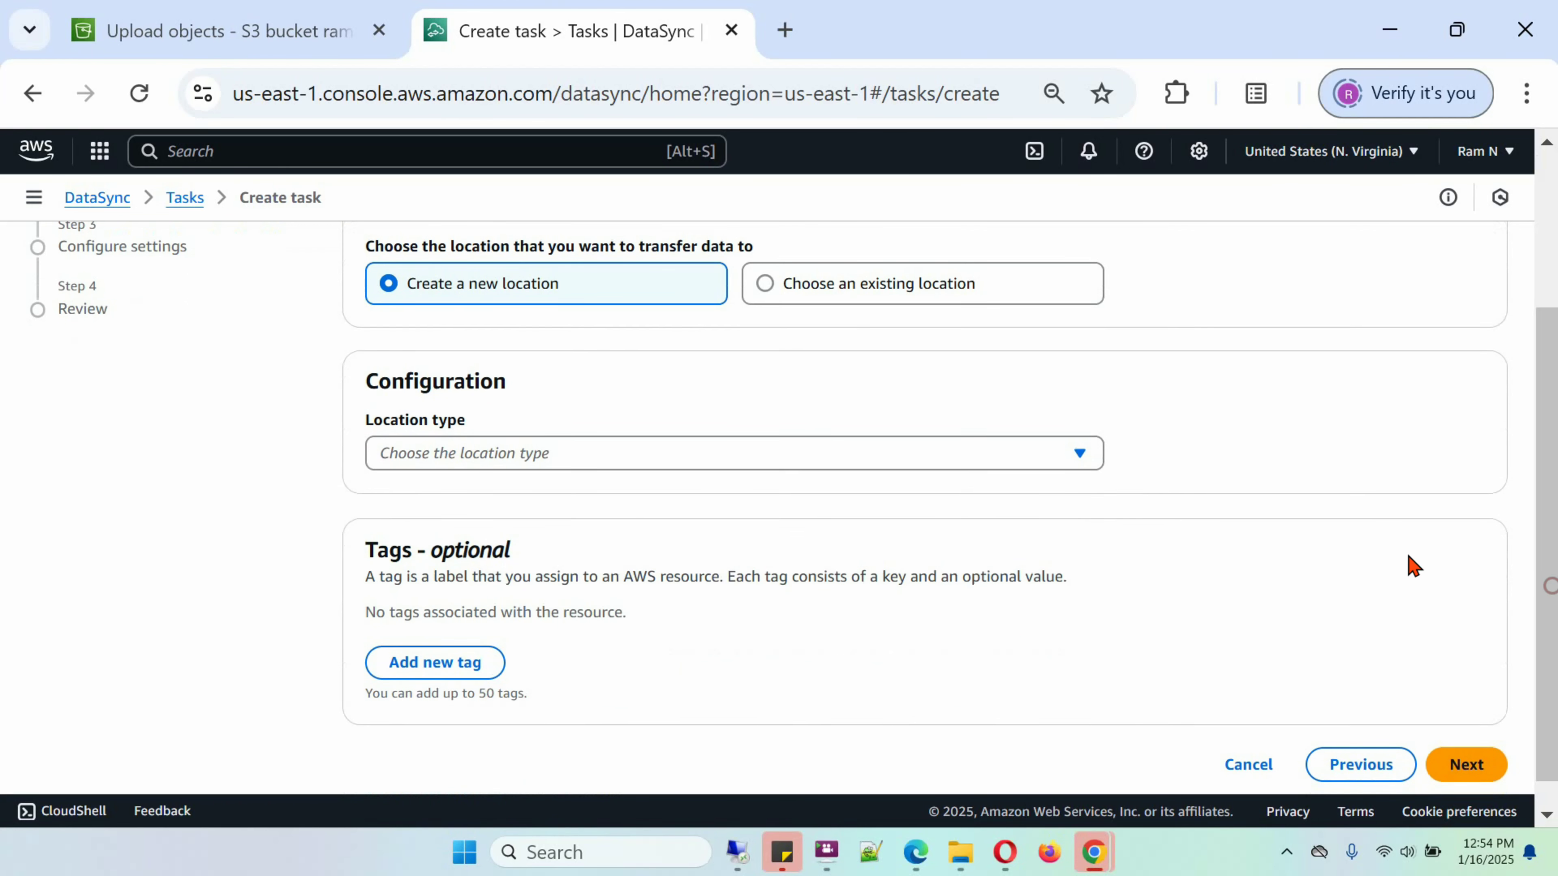
click(1080, 454)
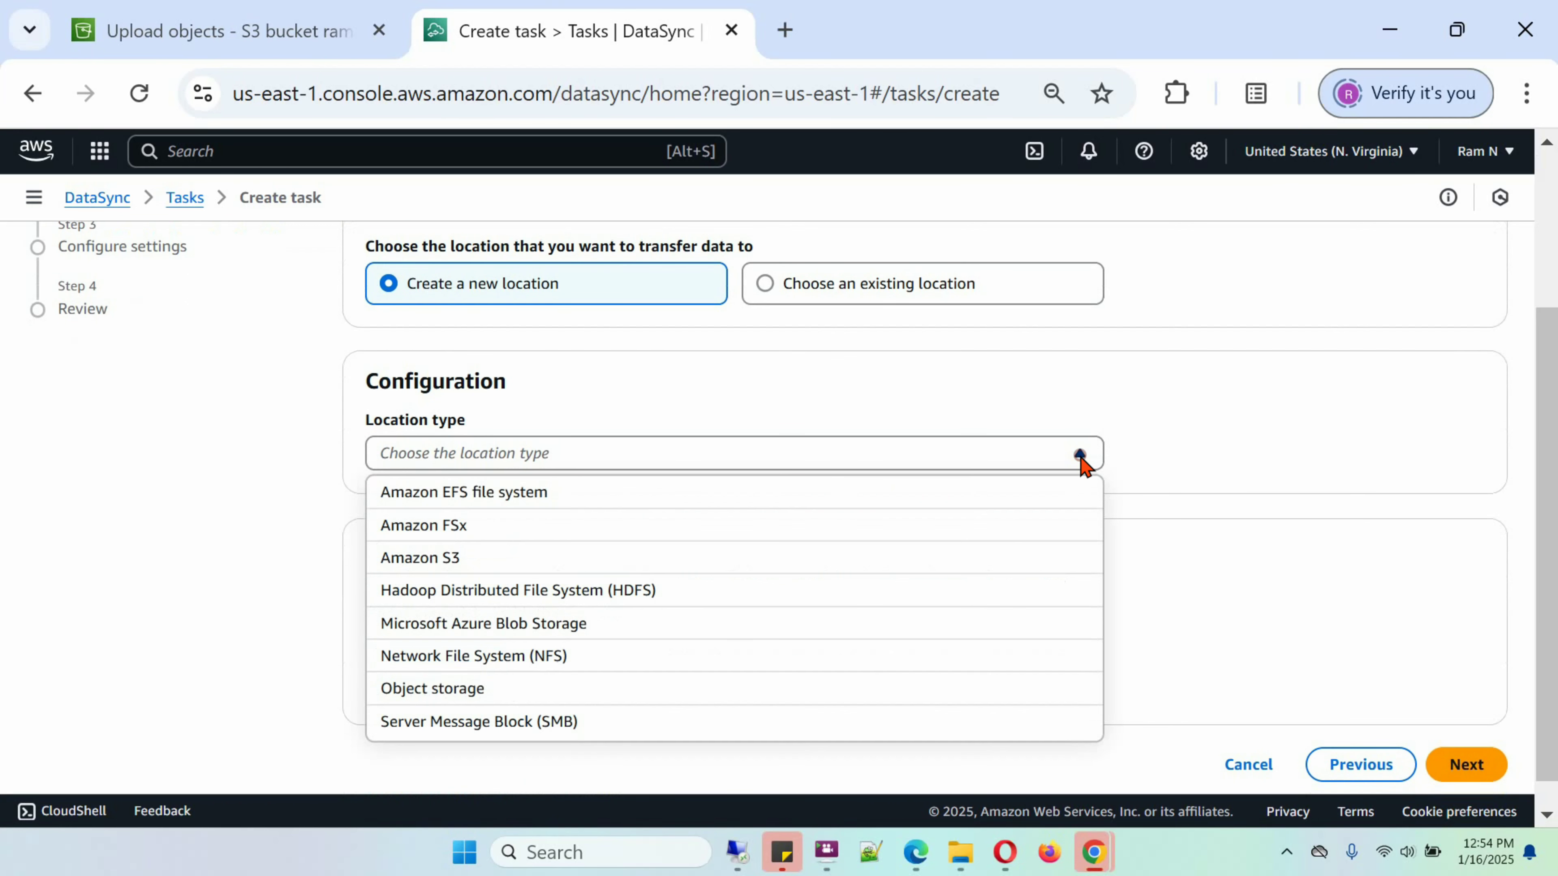
click(465, 556)
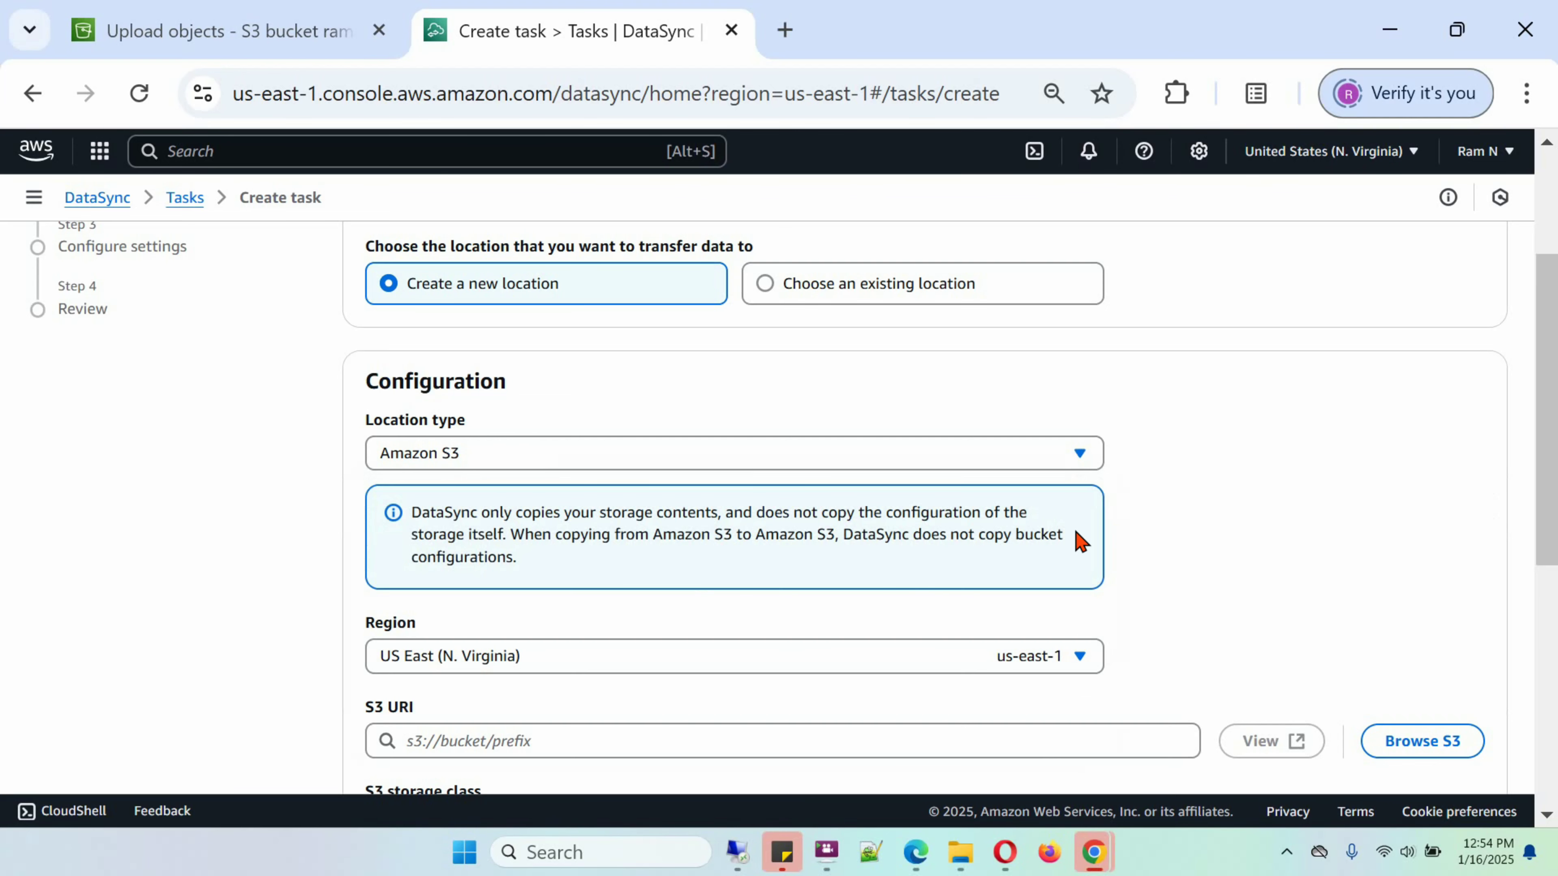
scroll(1548, 537, down, 1)
drag(1550, 543, 1556, 616)
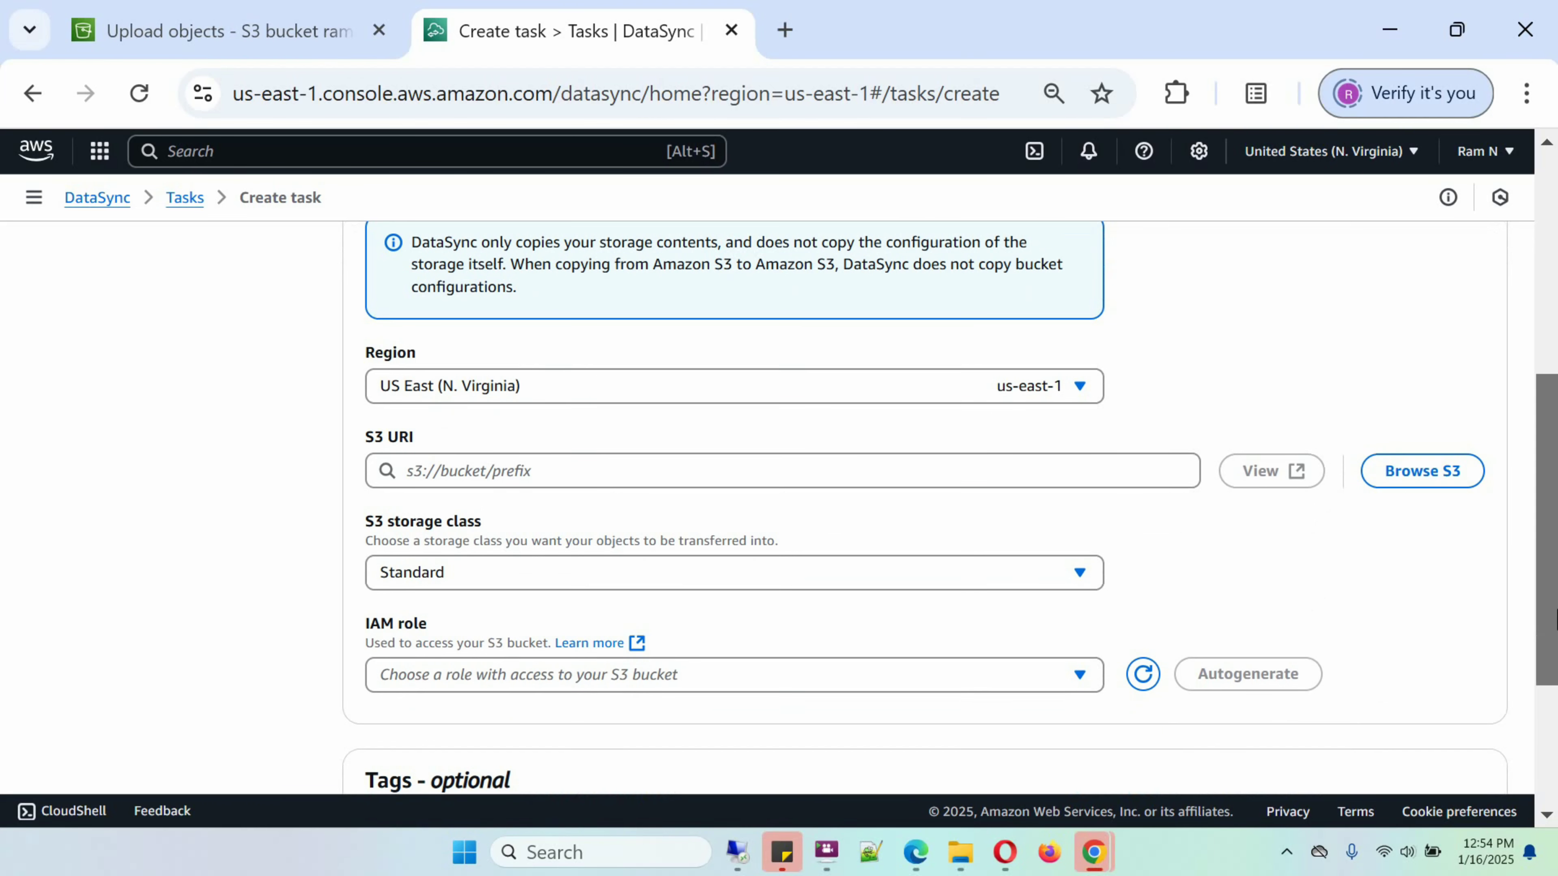
click(1417, 477)
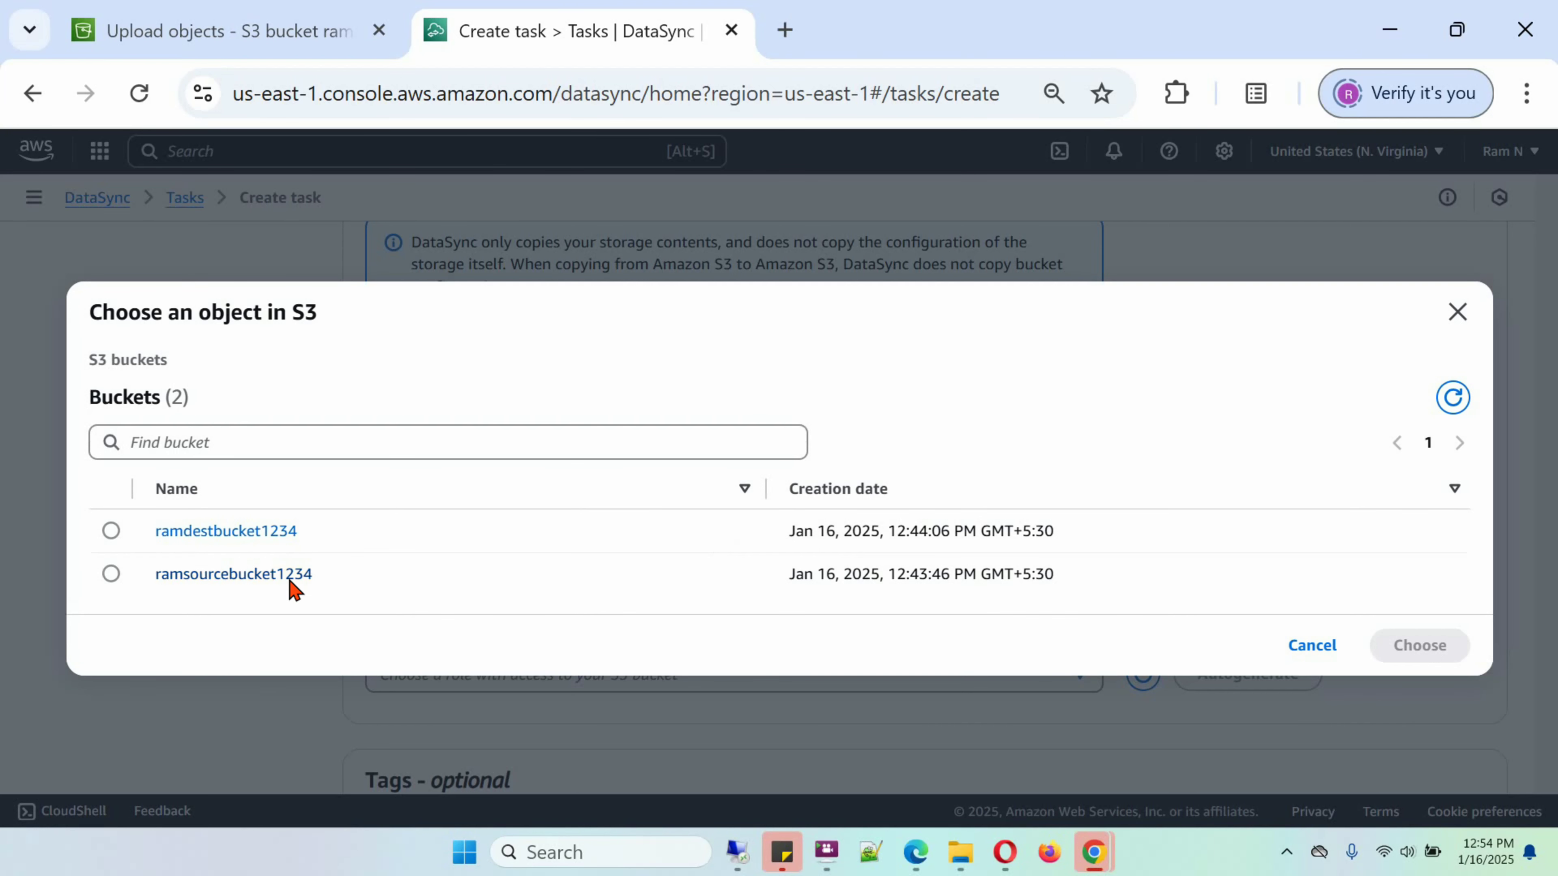
click(111, 532)
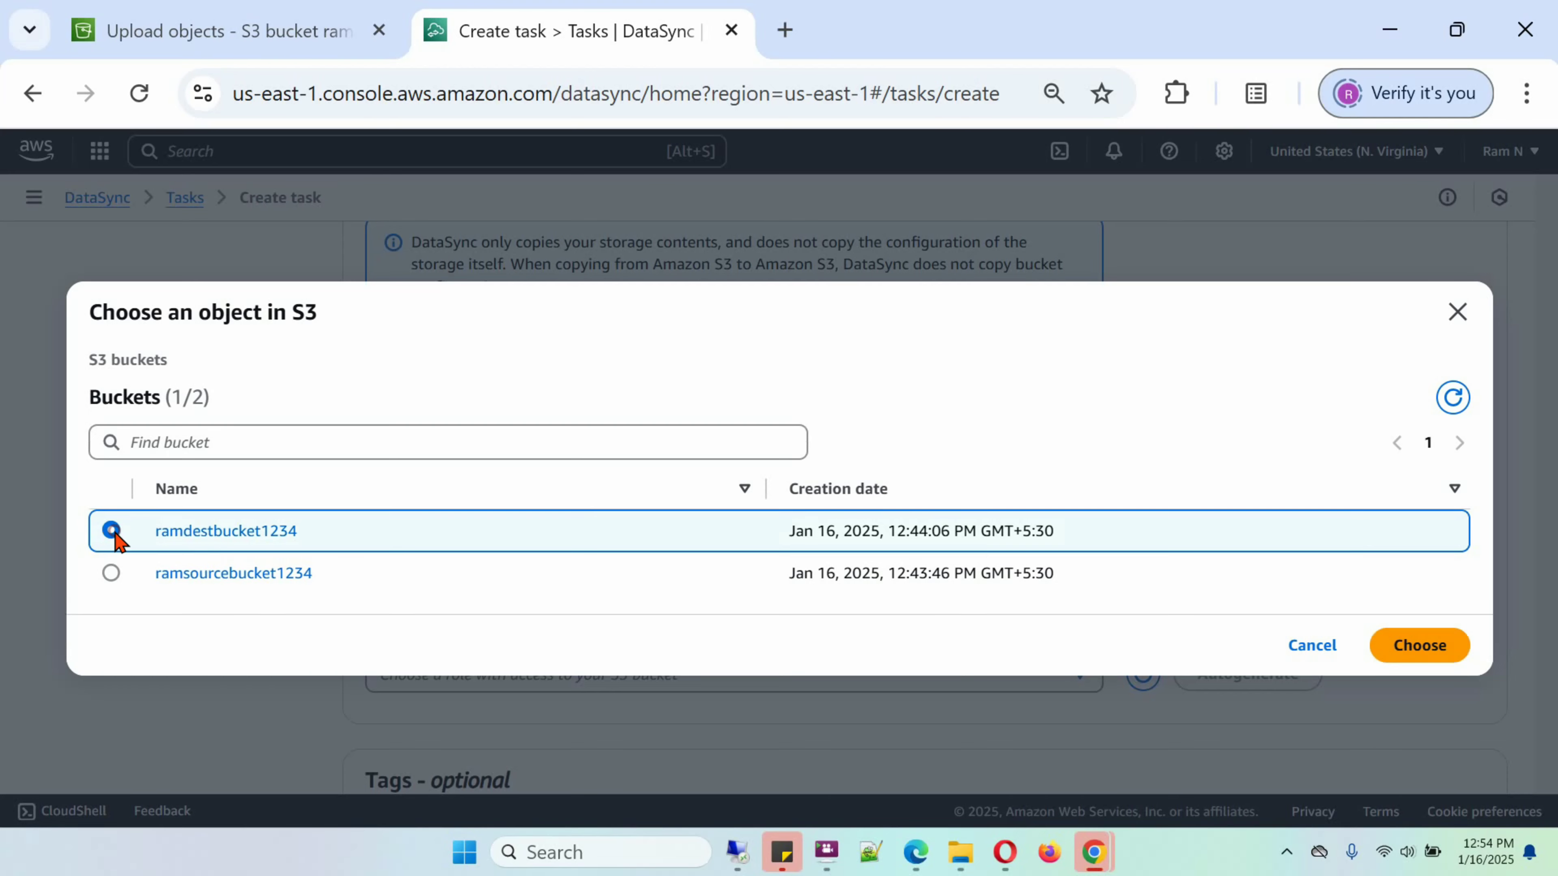
click(1424, 648)
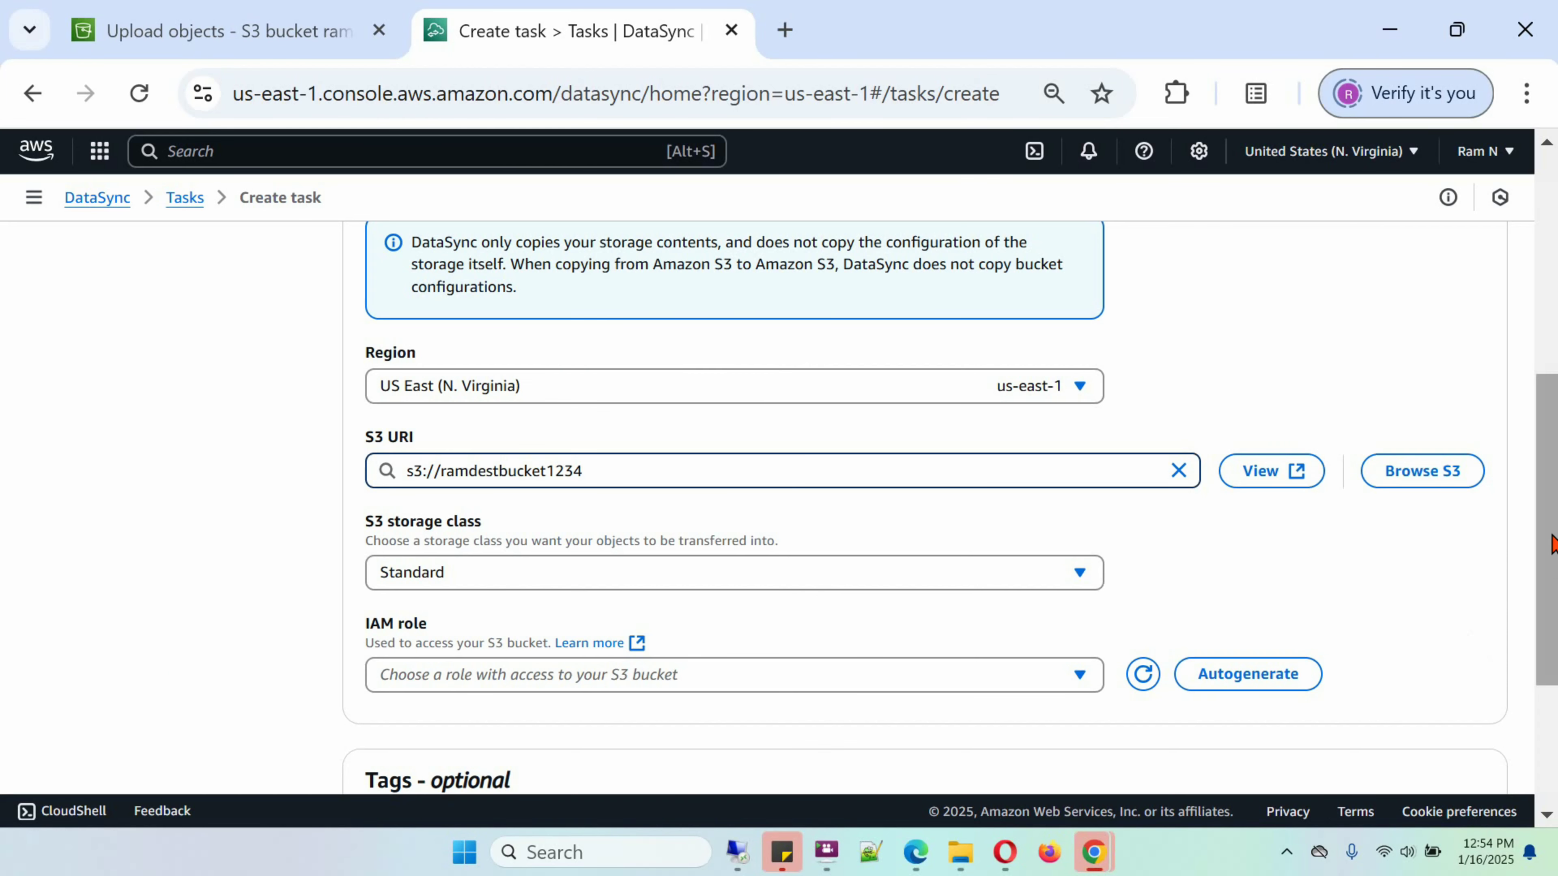
Autogenerate the IAM role for the destination bucket and proceed to the task settings
drag(1549, 525, 1550, 622)
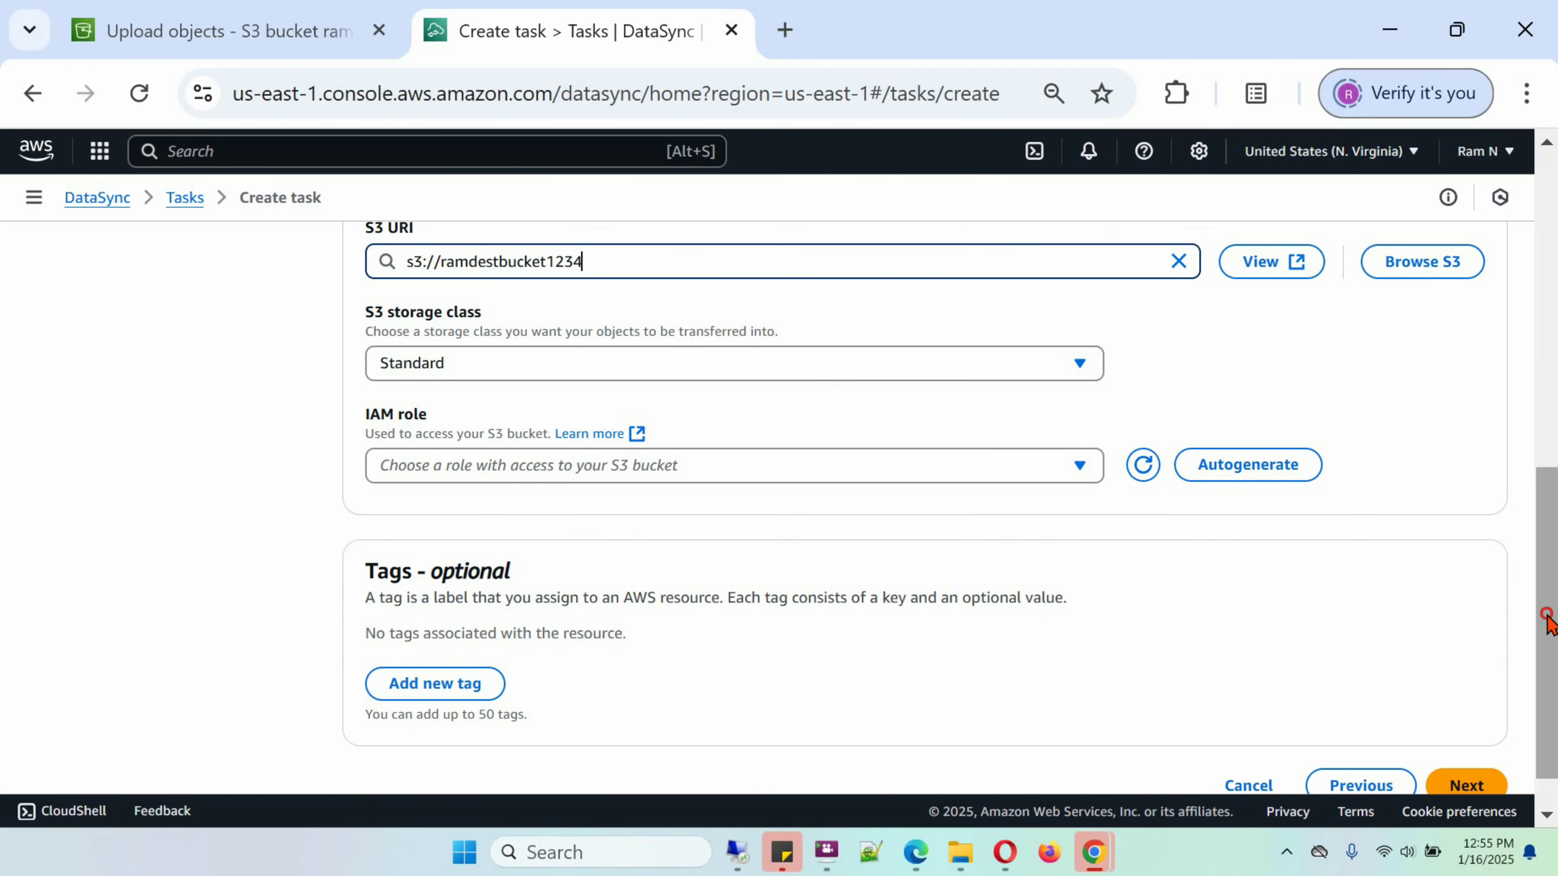
click(1239, 476)
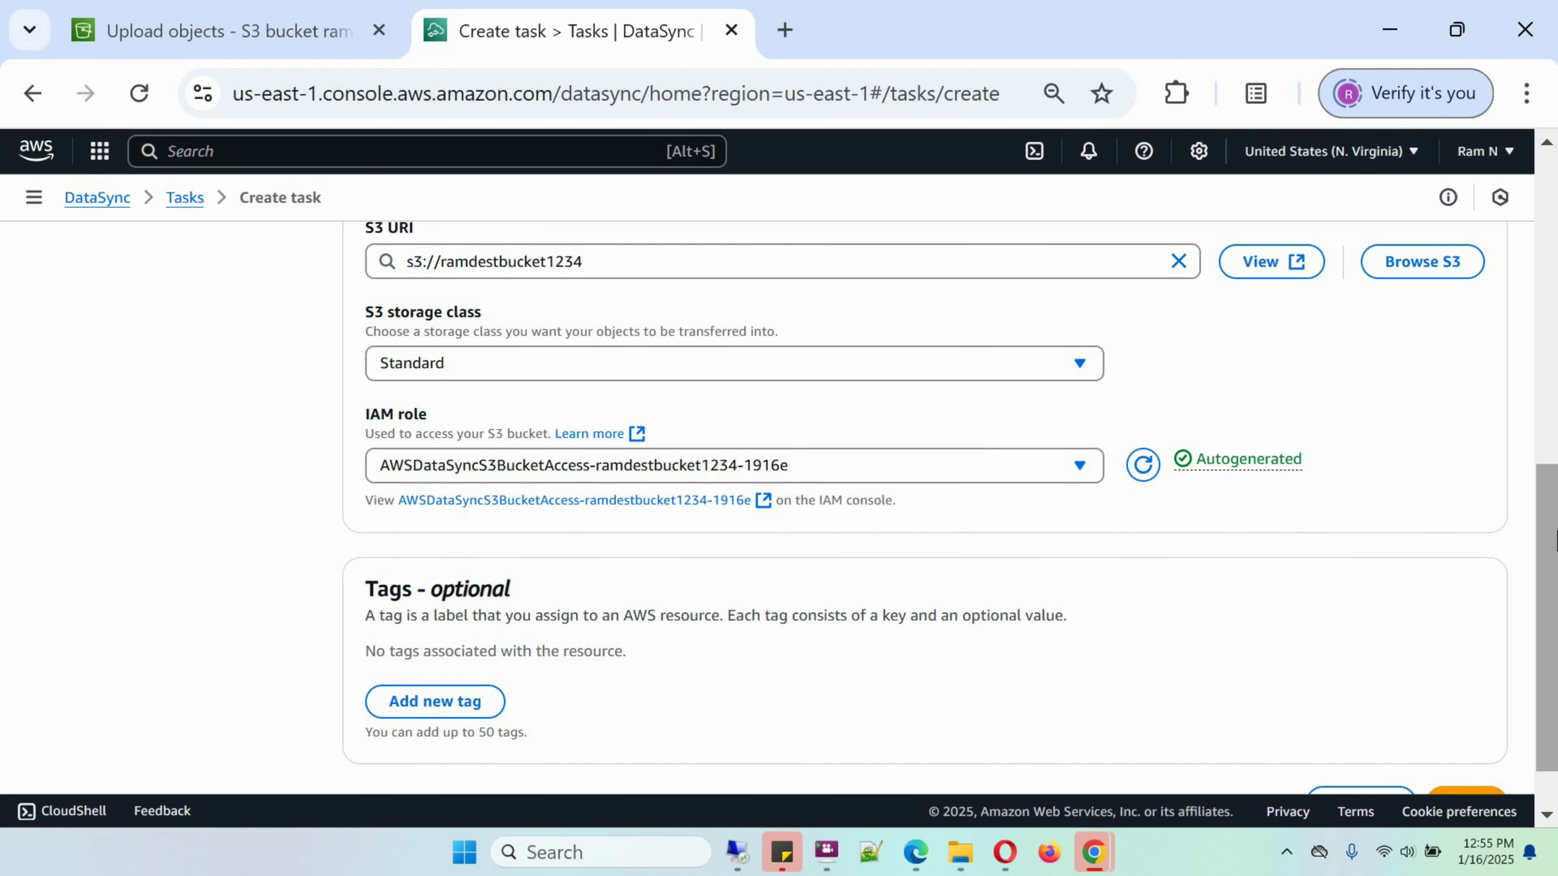
scroll(1550, 543, down, 1)
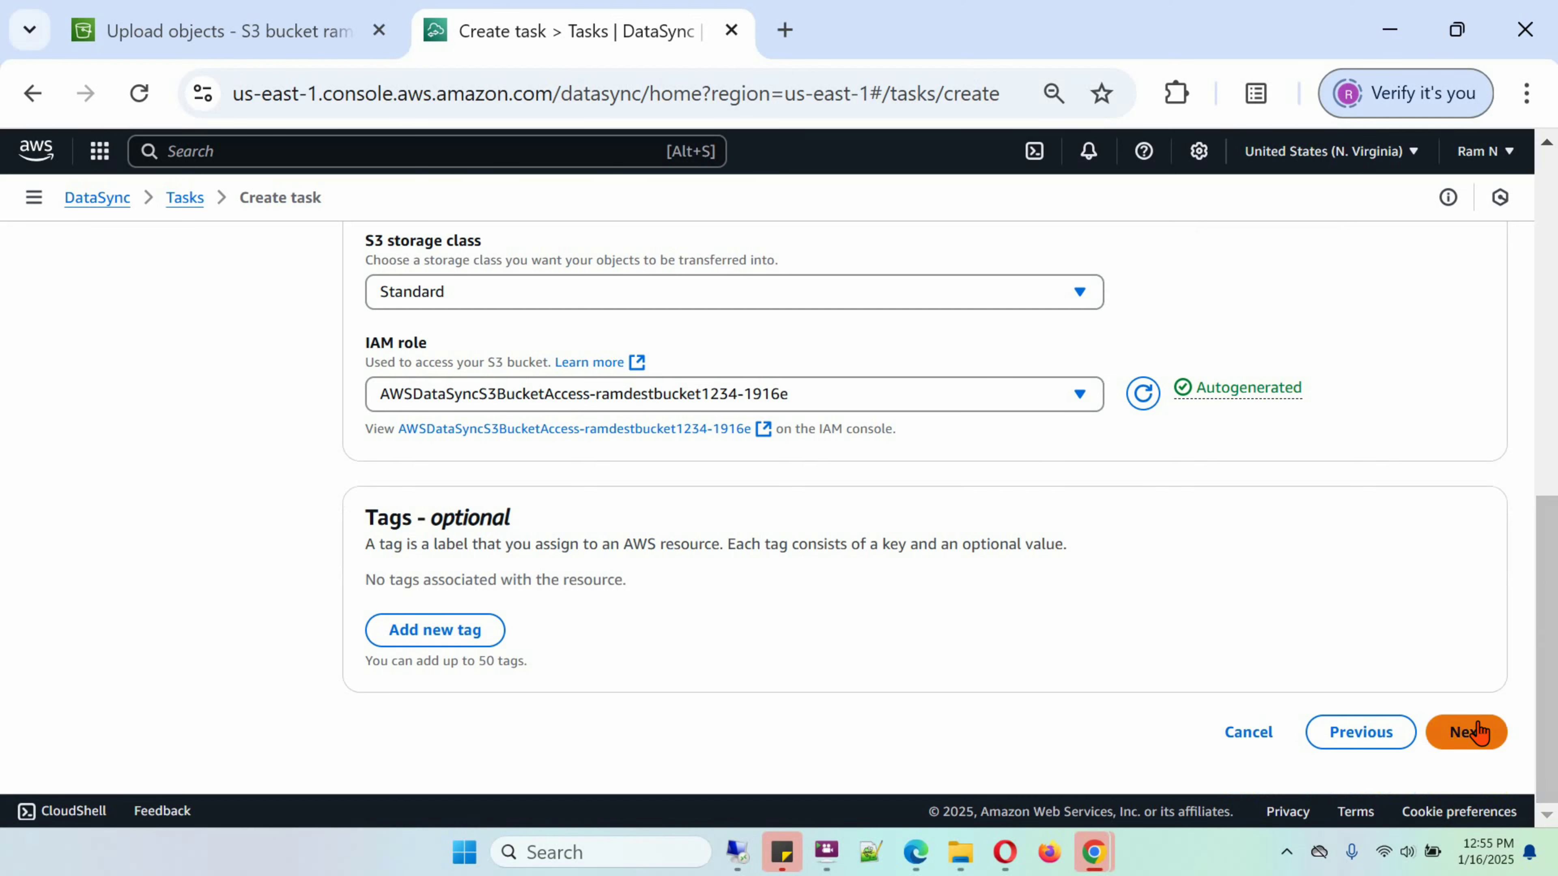
click(1468, 733)
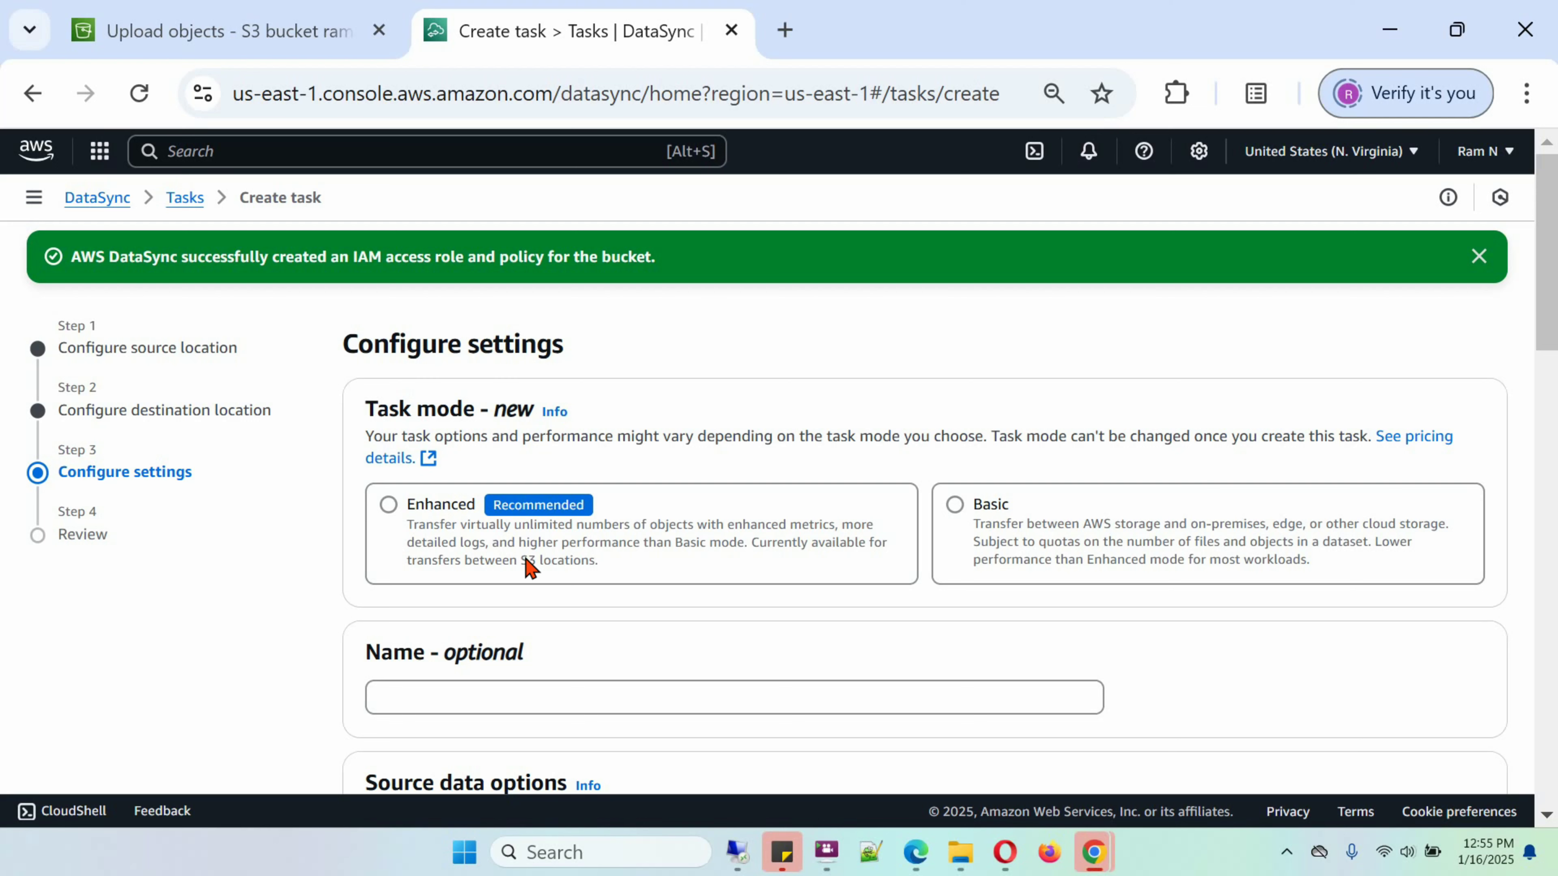
Choose the Basic task mode and name the task S3MoveFiles
click(955, 504)
scroll(957, 491, down, 4)
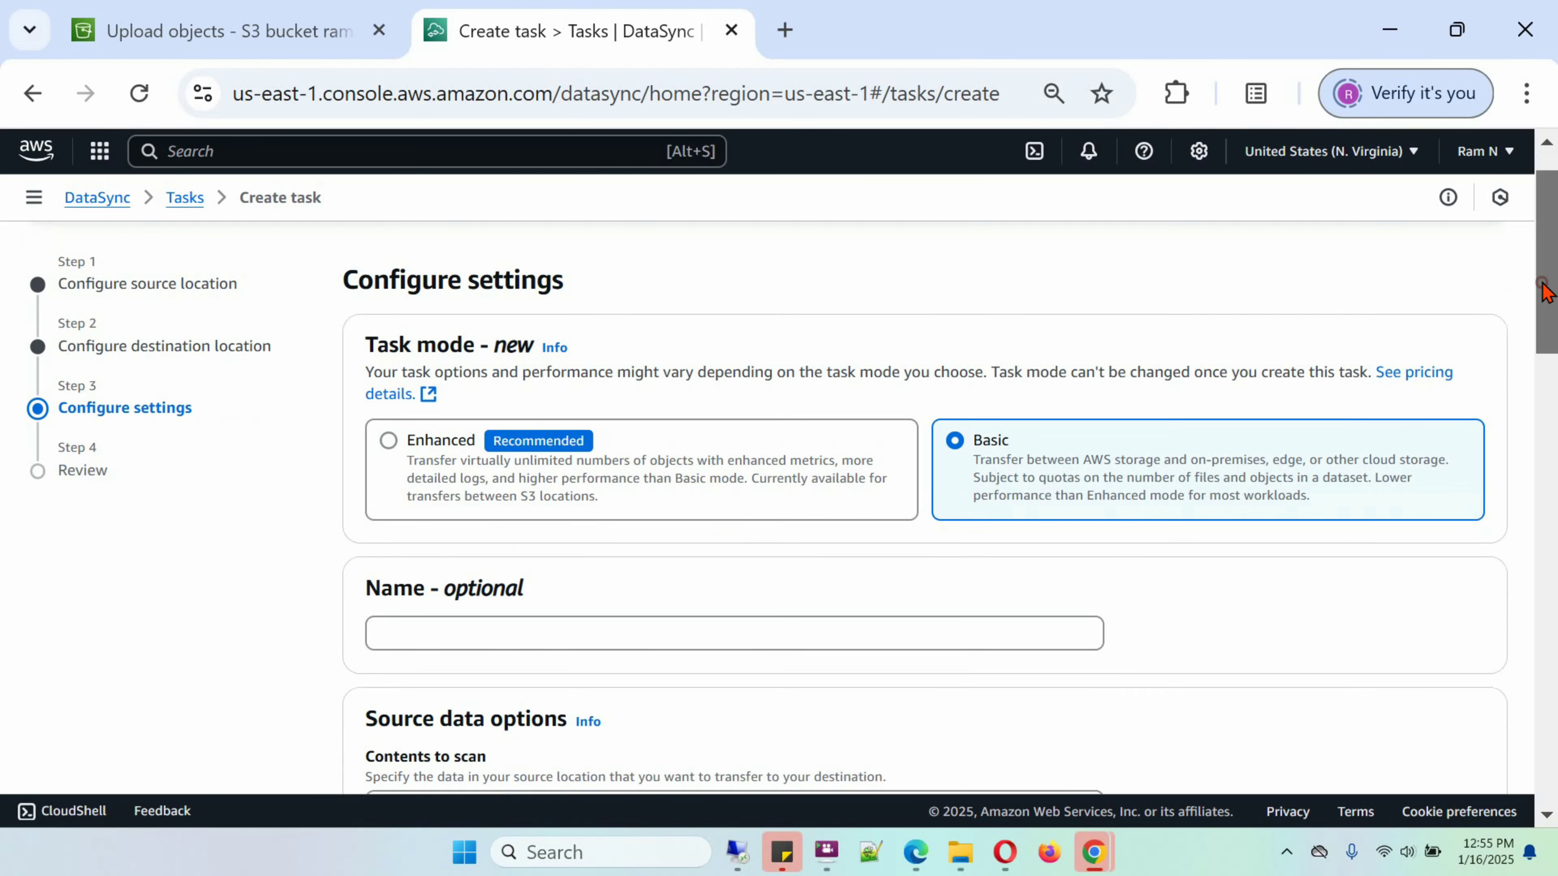
click(827, 448)
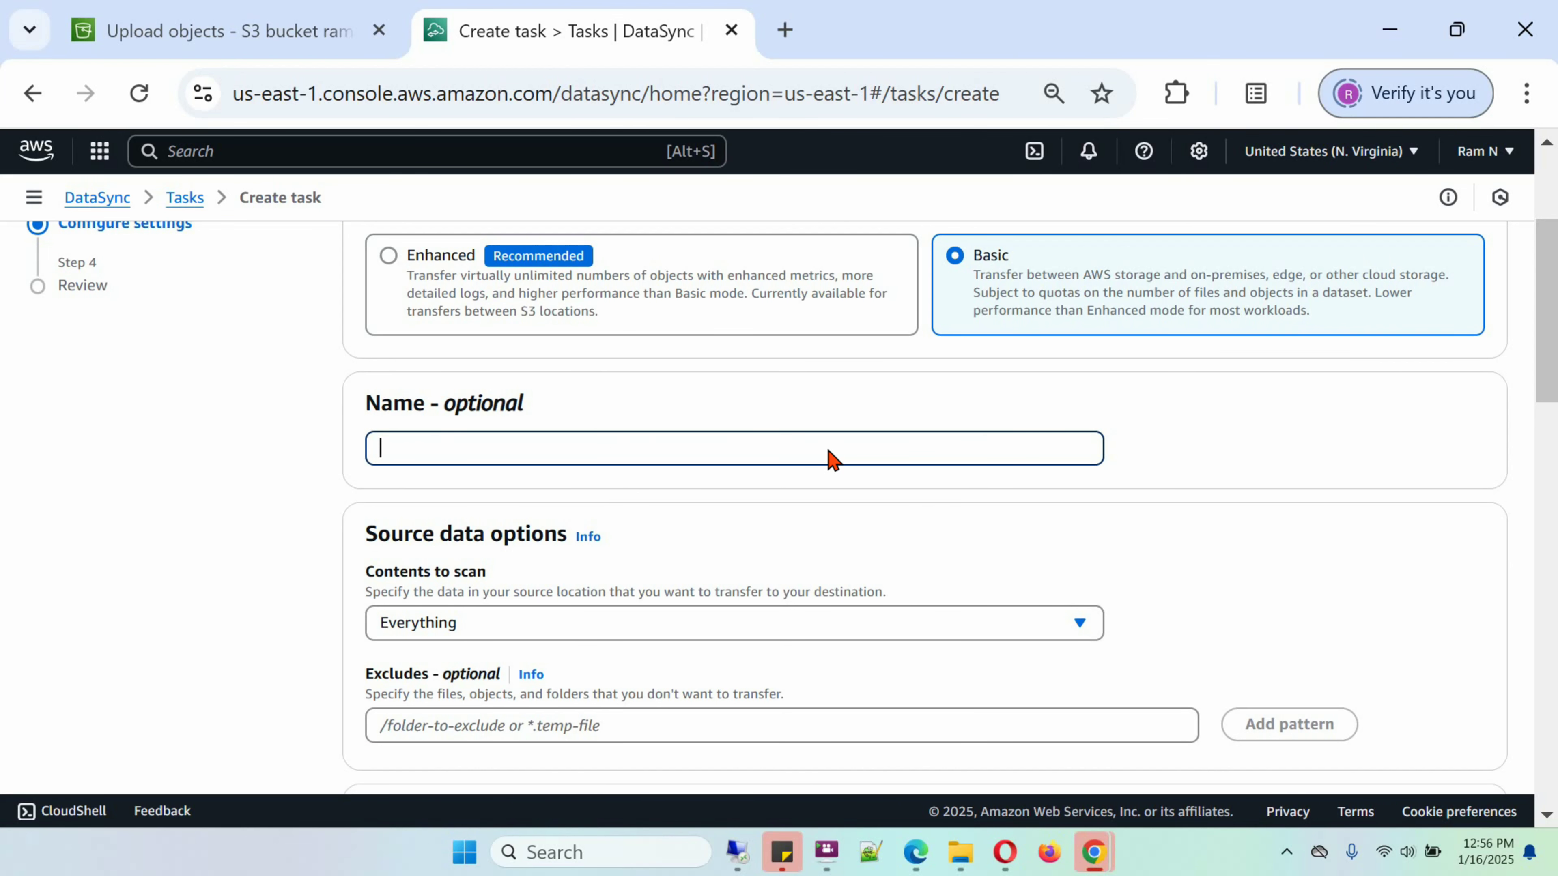
text(S3MoveFiles)
Keep the default source data and transfer options and set the task's schedule frequency to Hourly
scroll(1531, 400, down, 4)
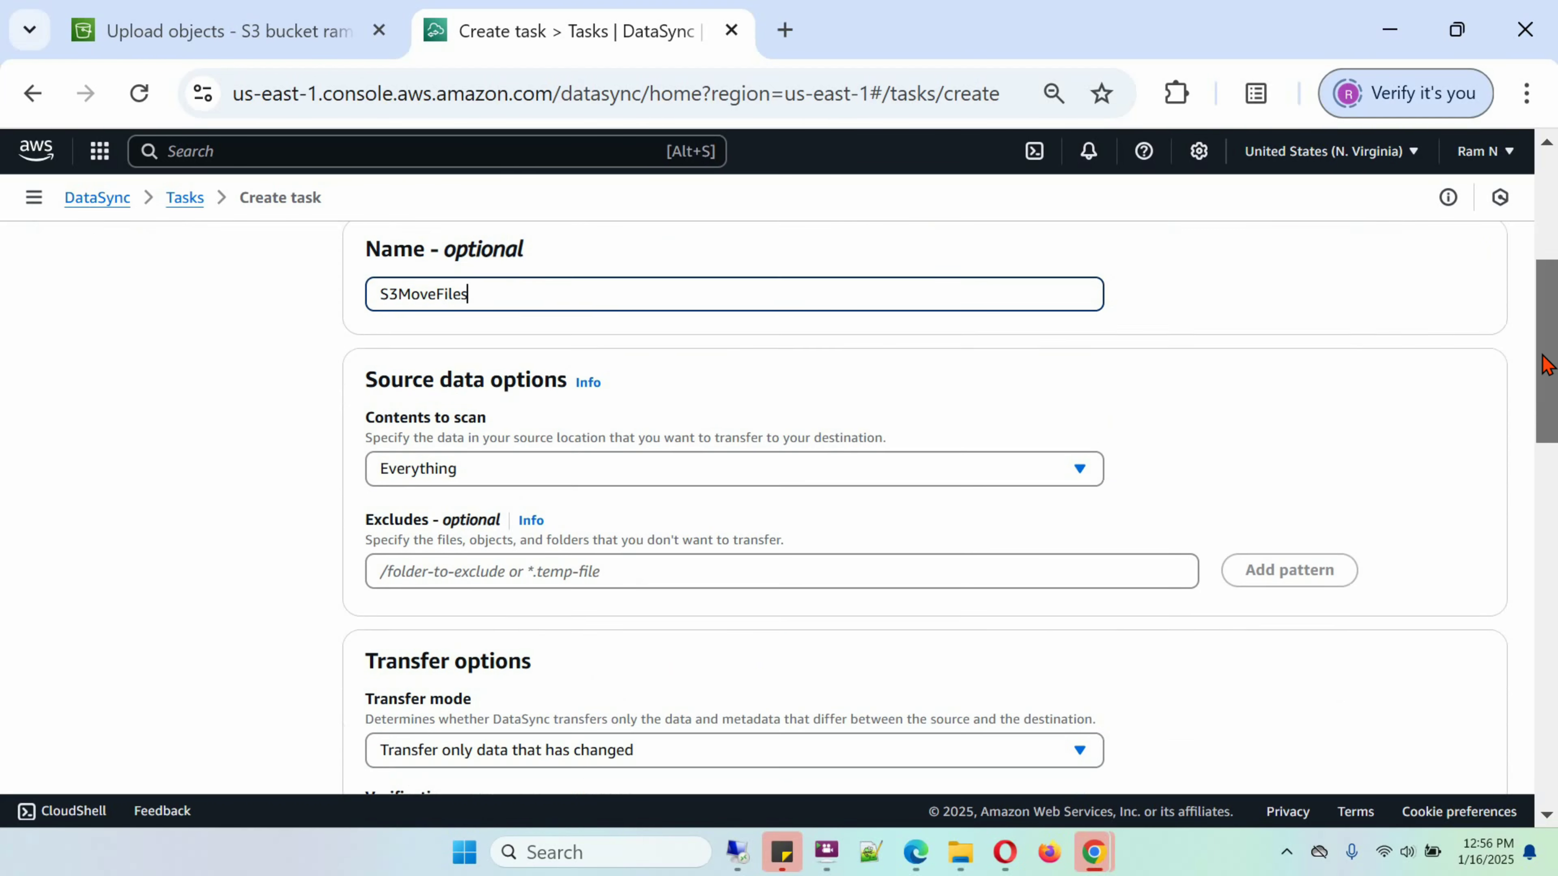
scroll(1531, 400, down, 1)
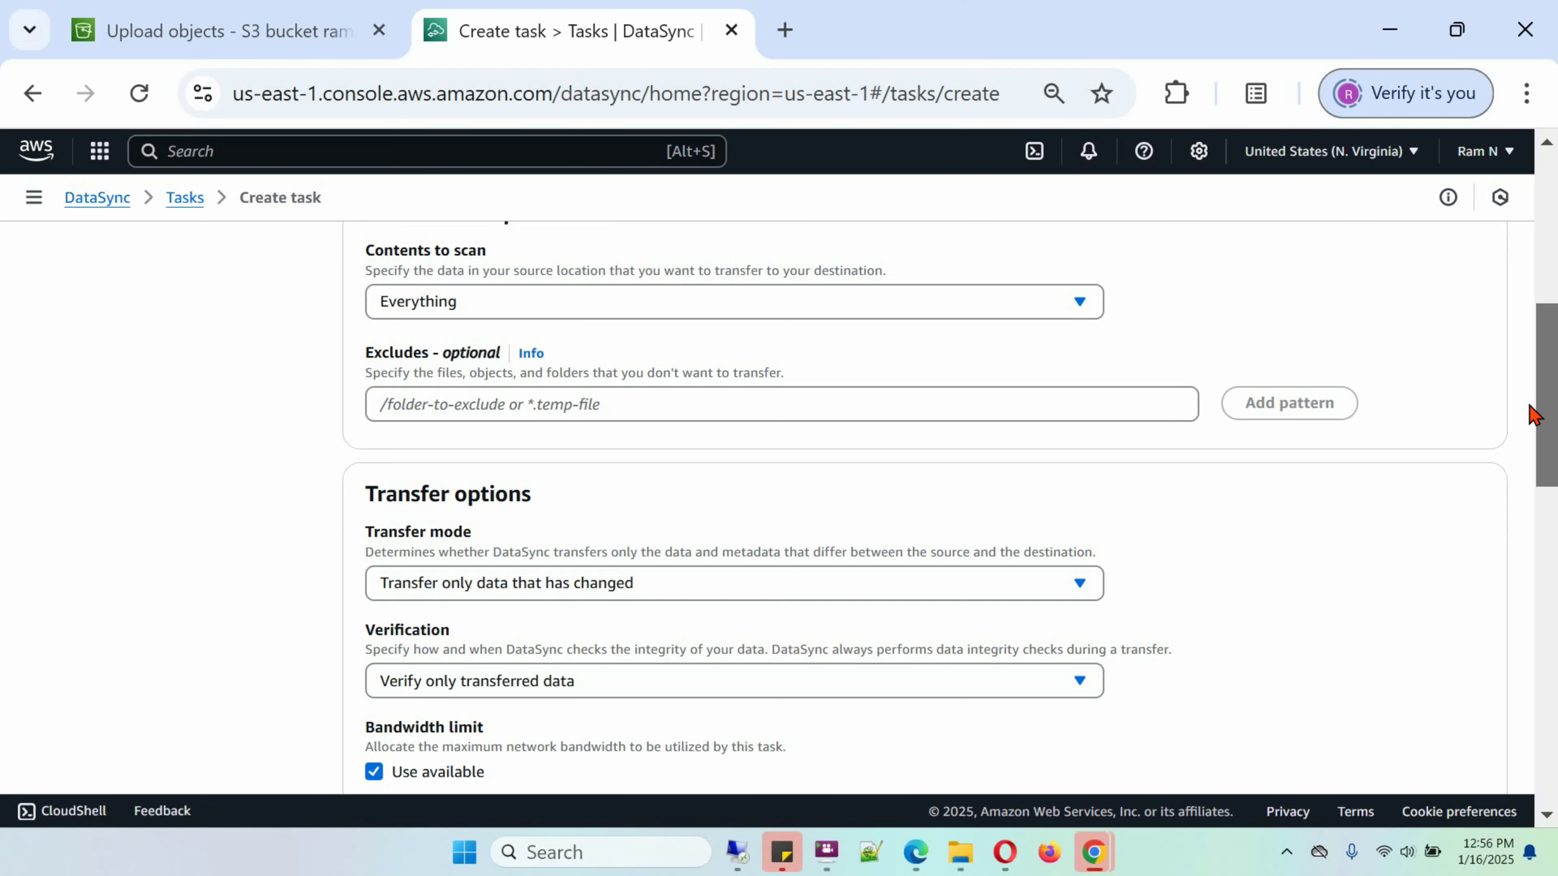
drag(1531, 414, 1540, 467)
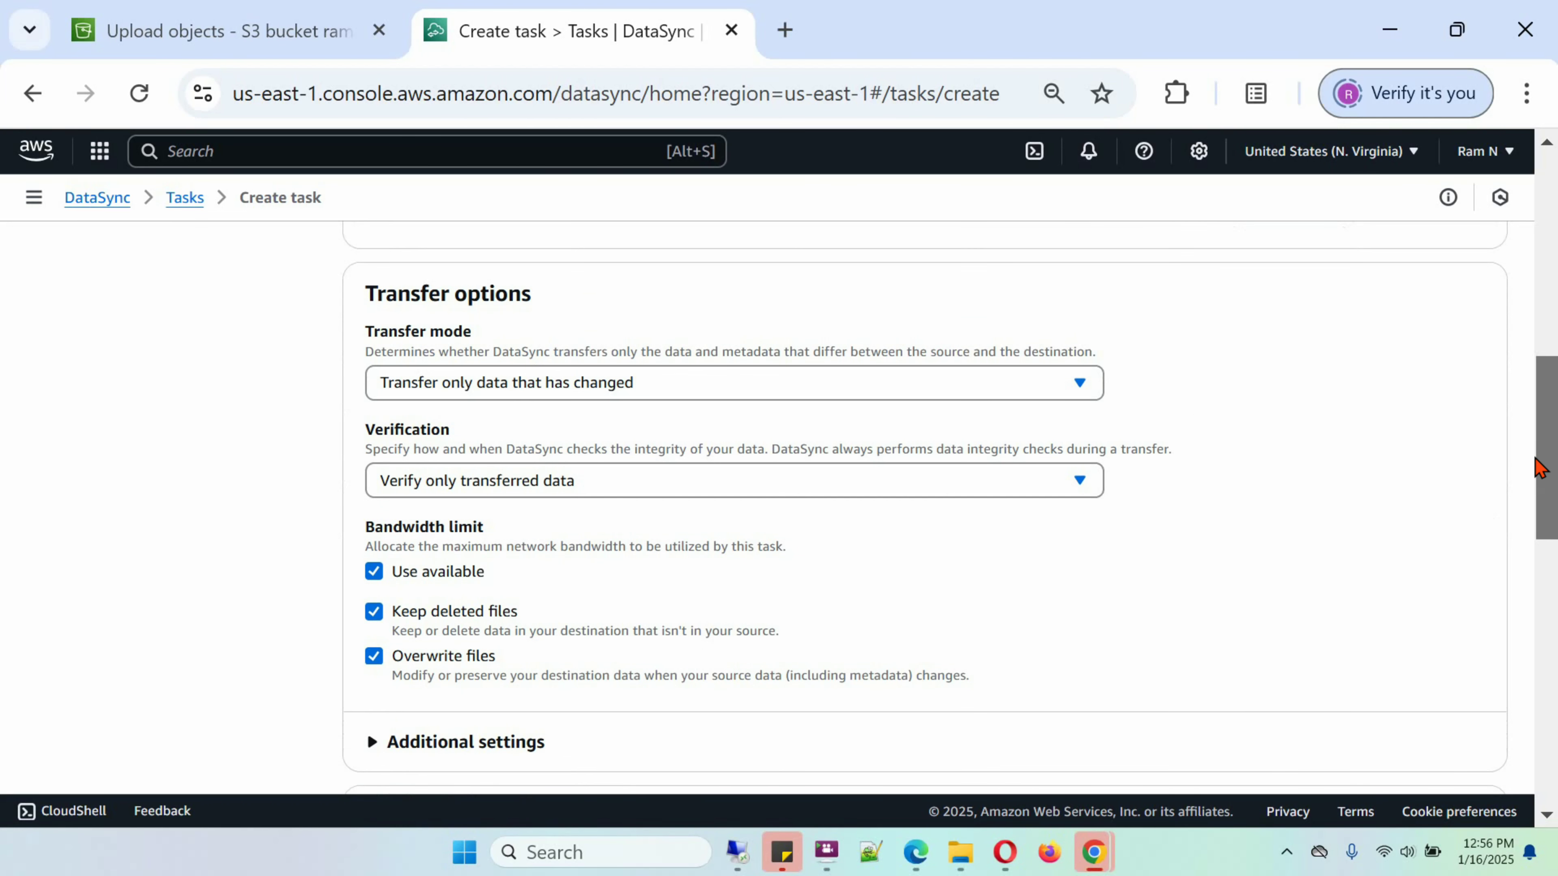
drag(1539, 468, 1544, 598)
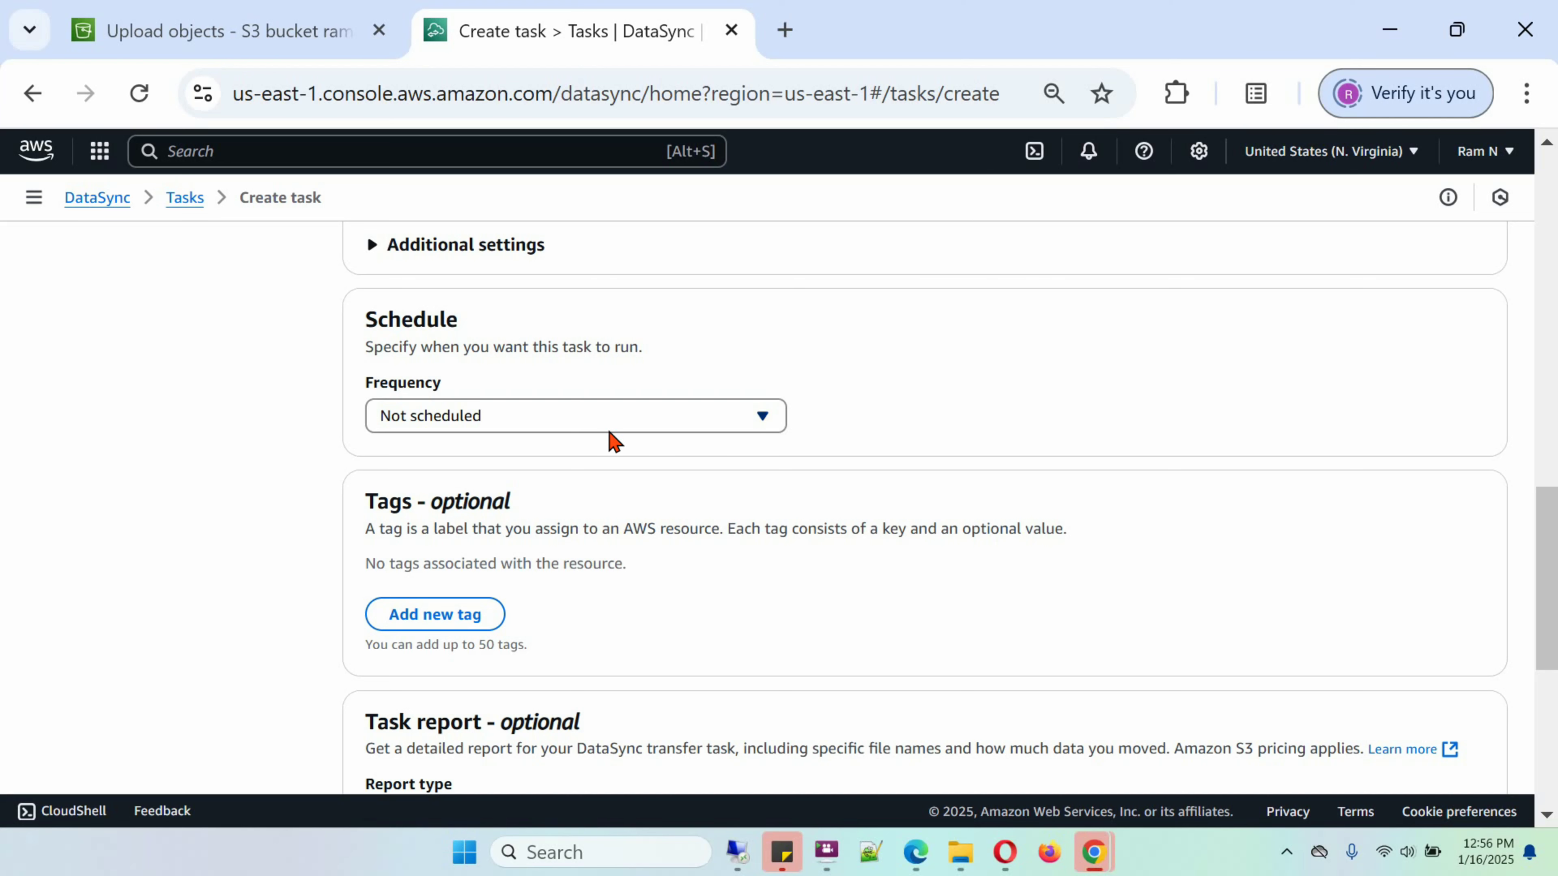
click(690, 426)
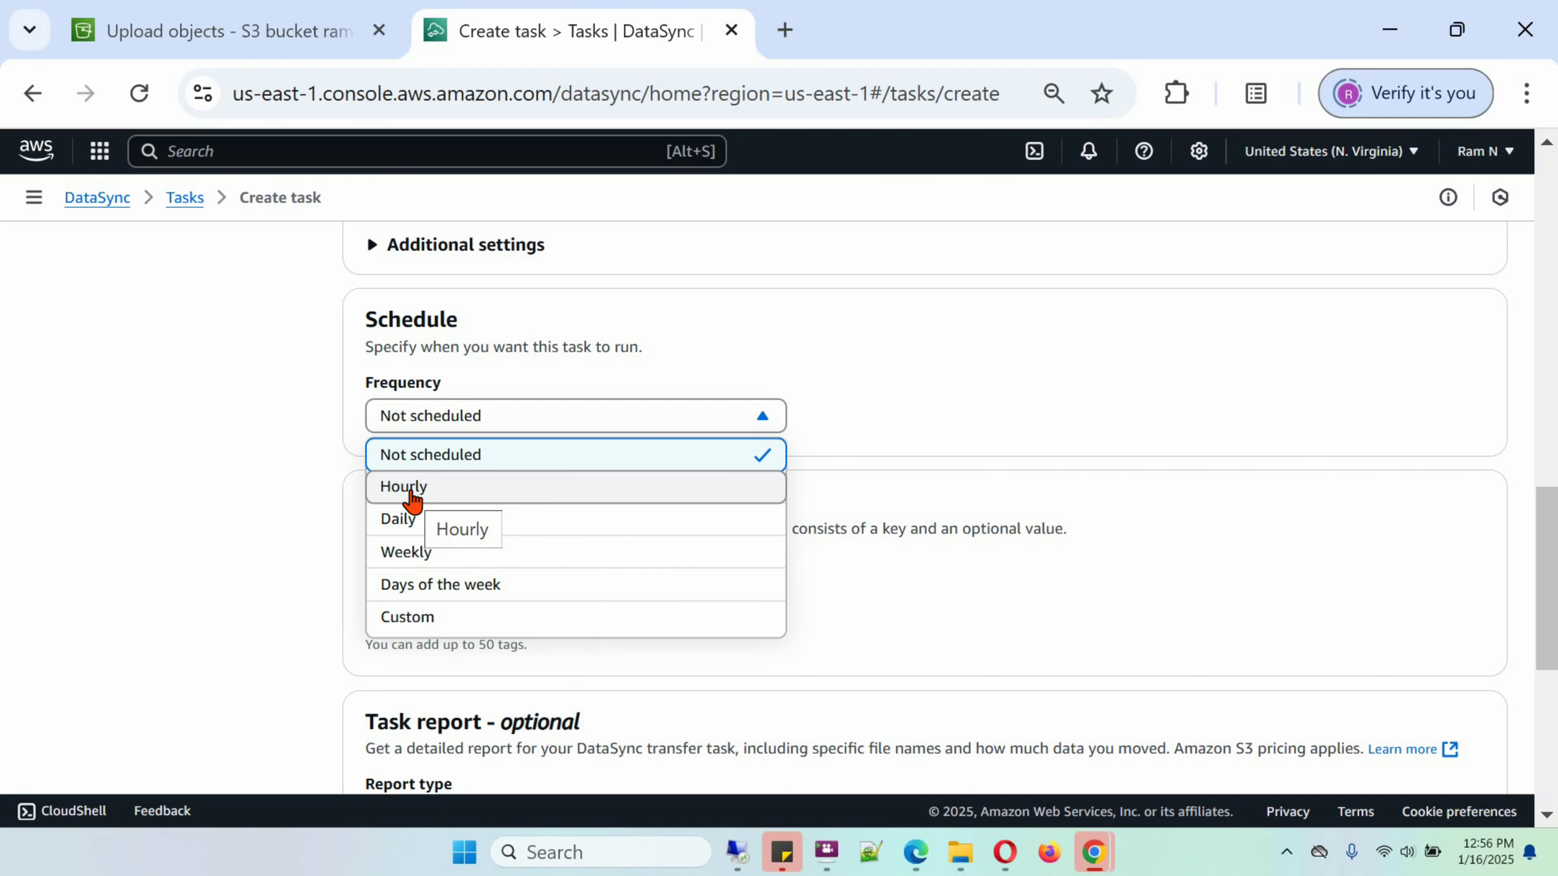
click(412, 488)
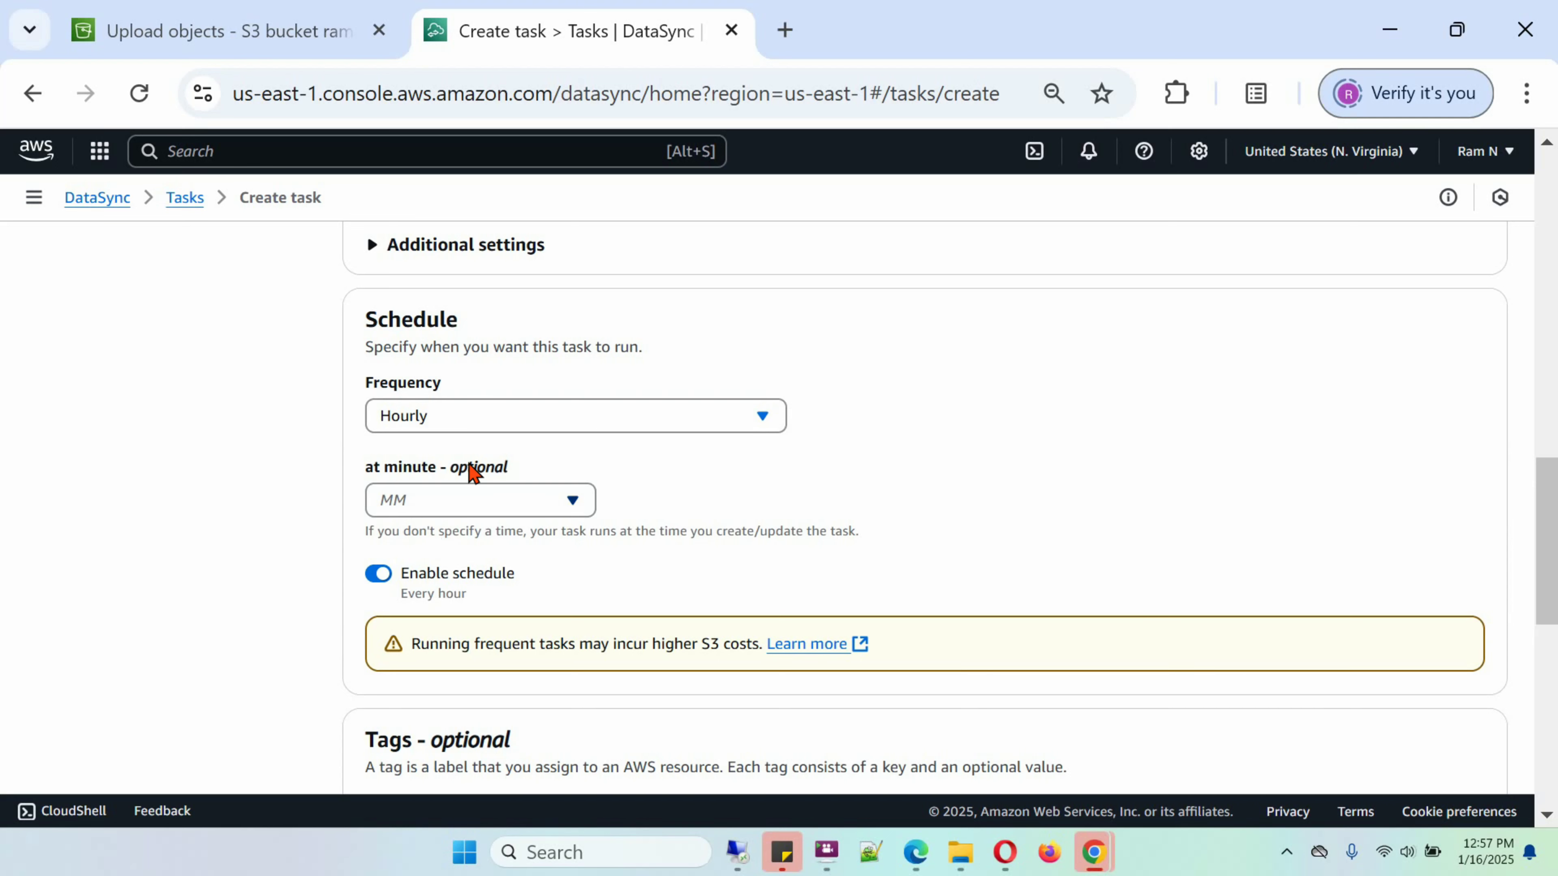
Proceed to the review, check the configuration, create the S3MoveFiles task and dismiss the notifications
drag(1542, 507, 1554, 679)
click(1466, 742)
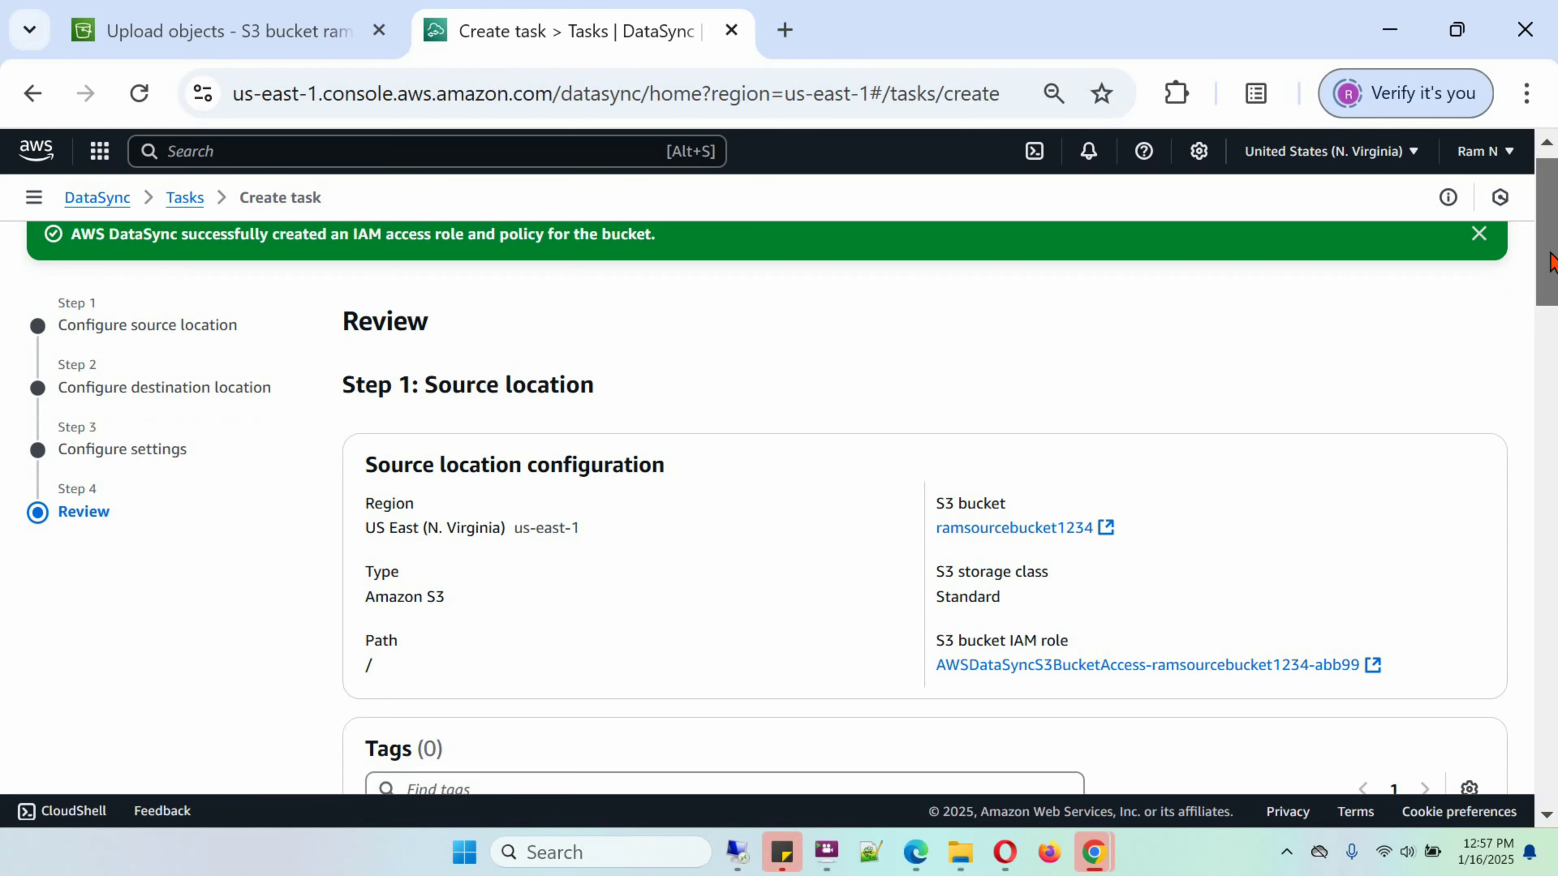
drag(1552, 263, 1554, 580)
drag(1556, 596, 1556, 746)
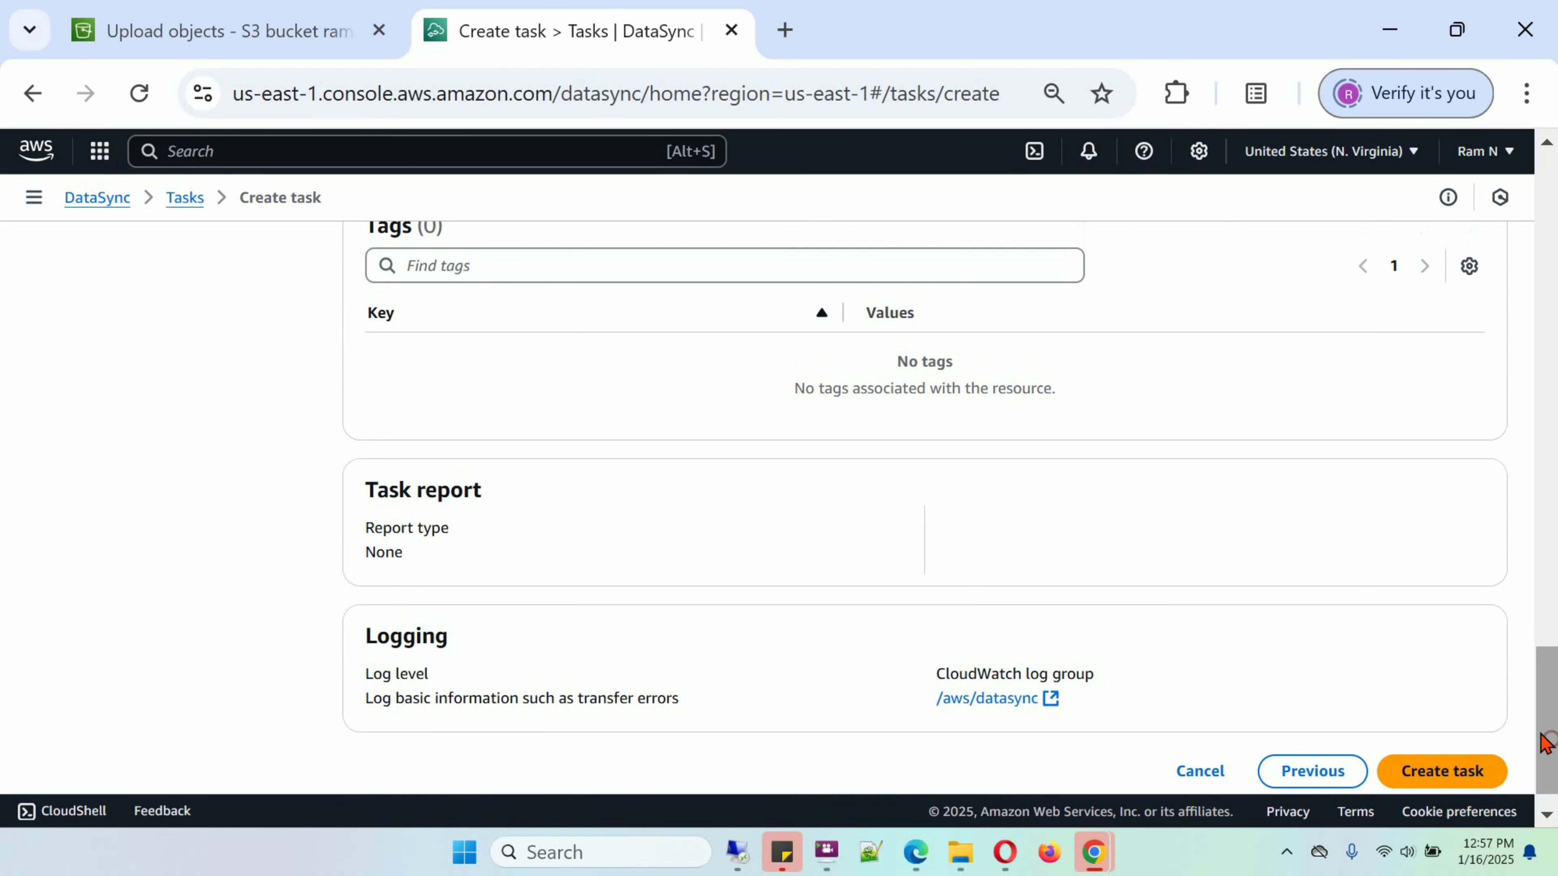
click(1466, 779)
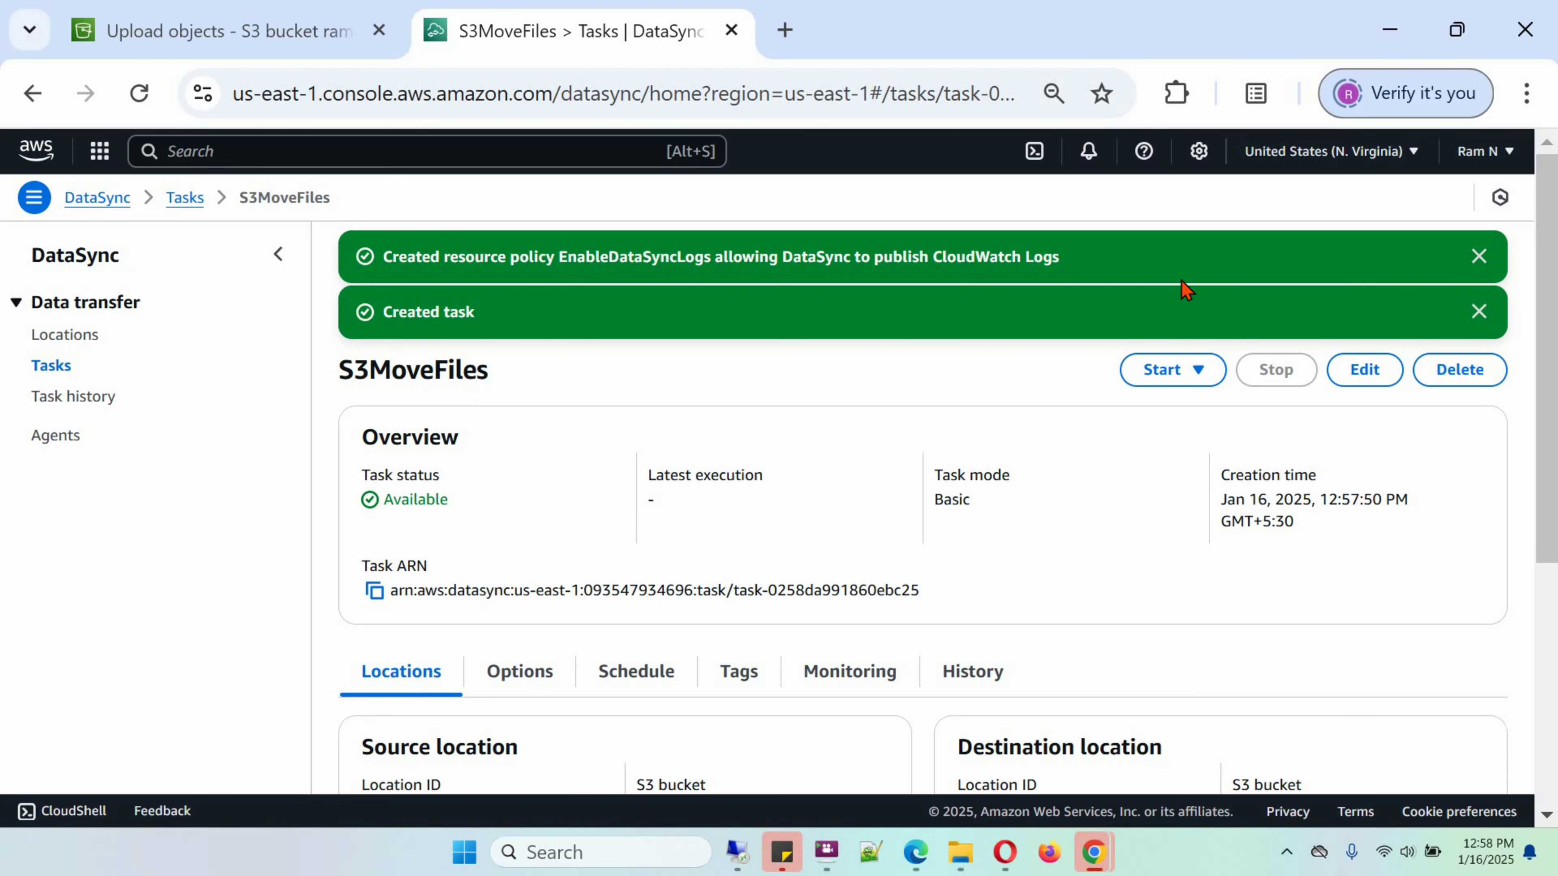
click(1484, 259)
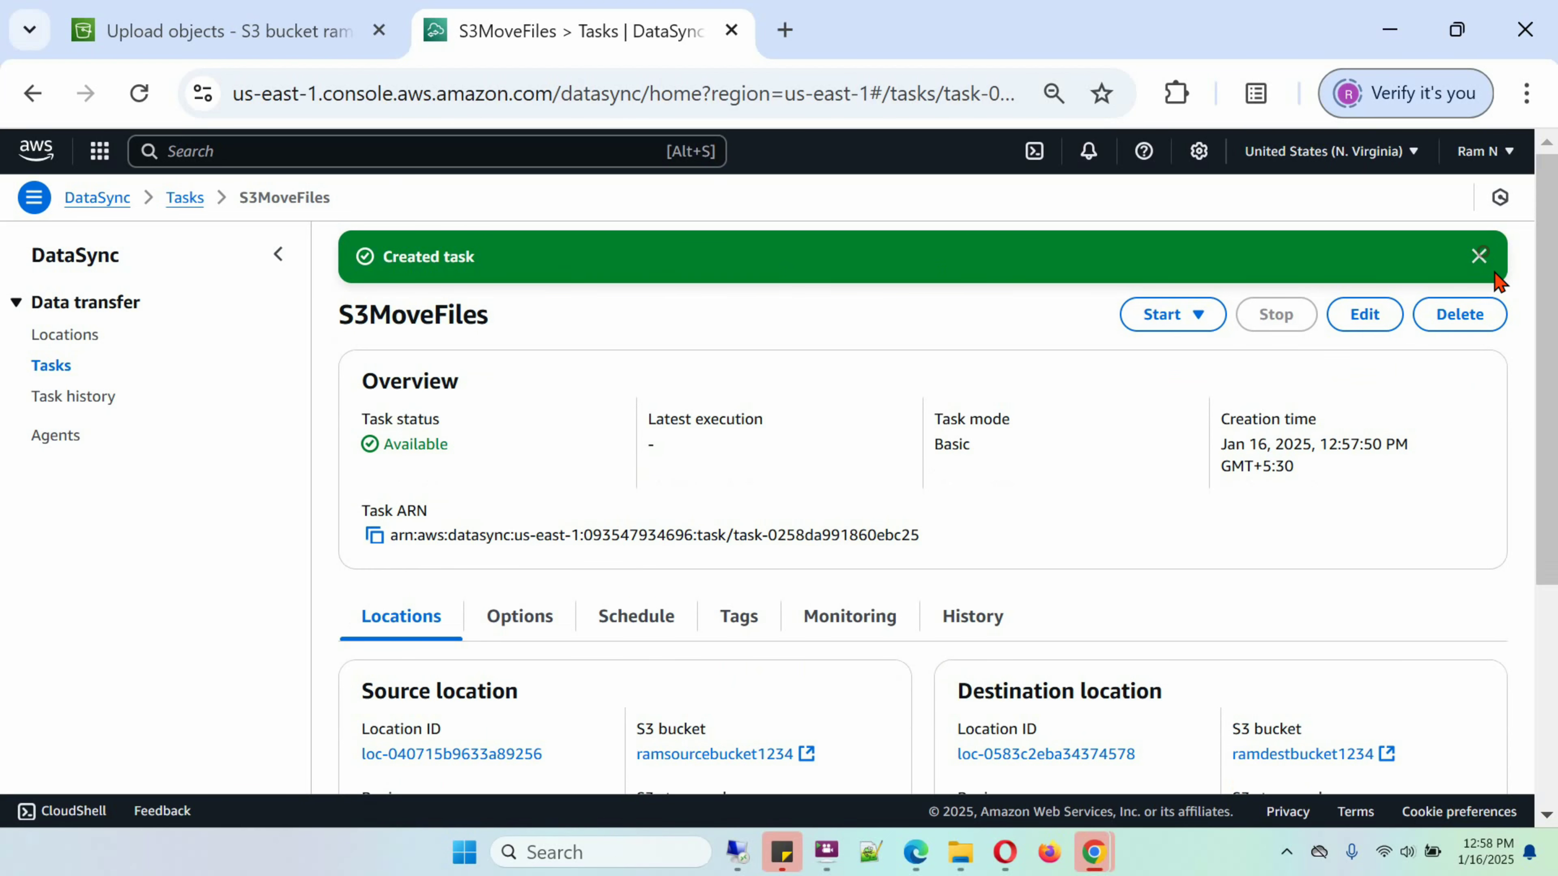
click(1480, 257)
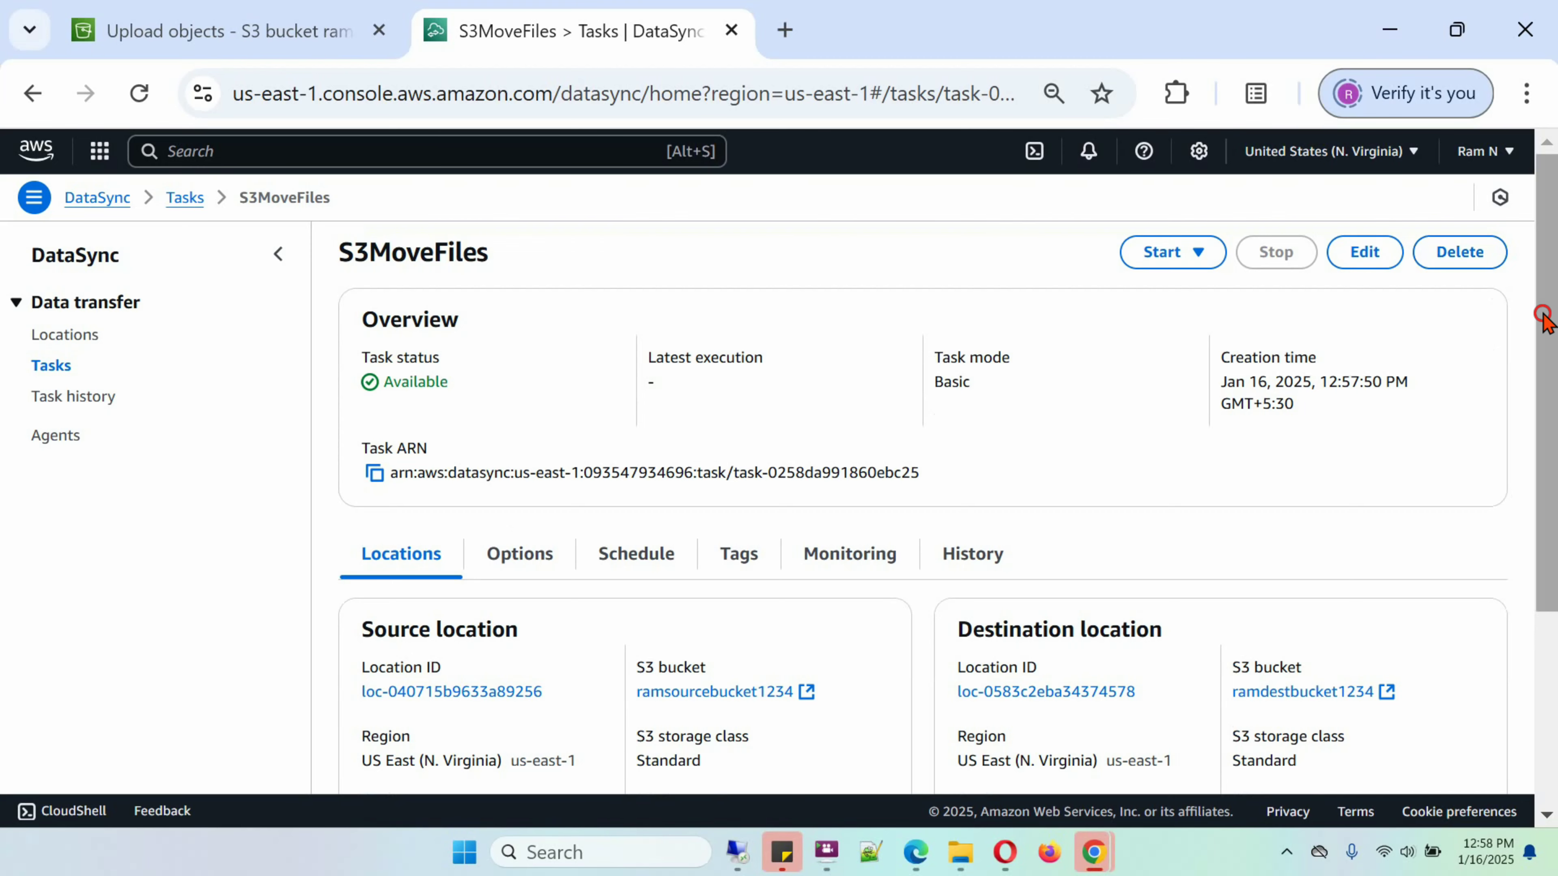
Check the source and destination locations of the S3MoveFiles task and start it with defaults
scroll(1546, 343, down, 1)
scroll(1546, 344, down, 3)
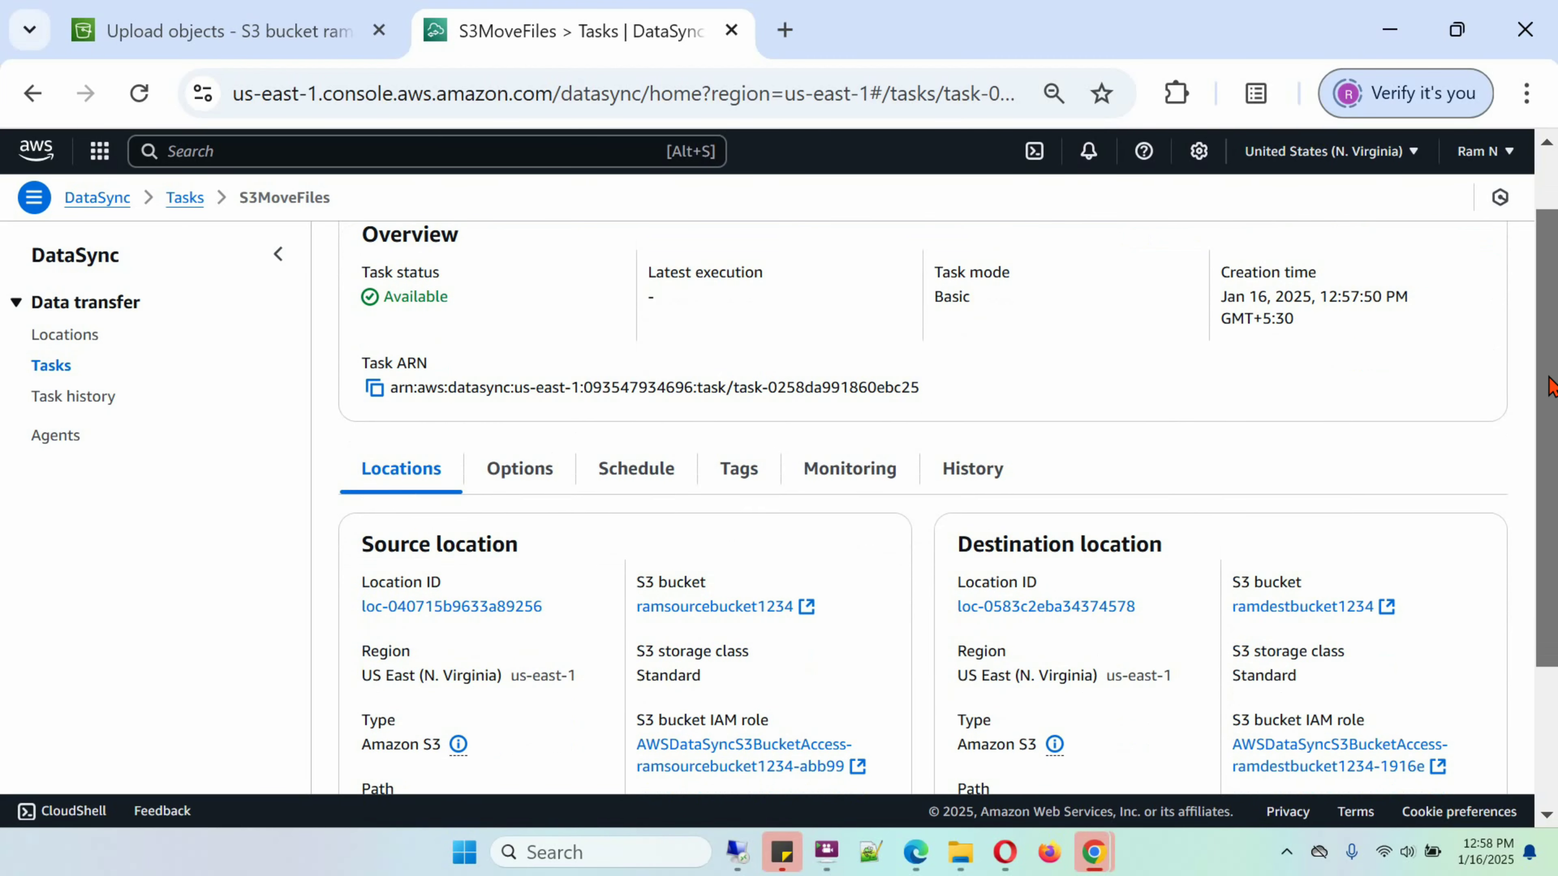
scroll(1555, 458, down, 1)
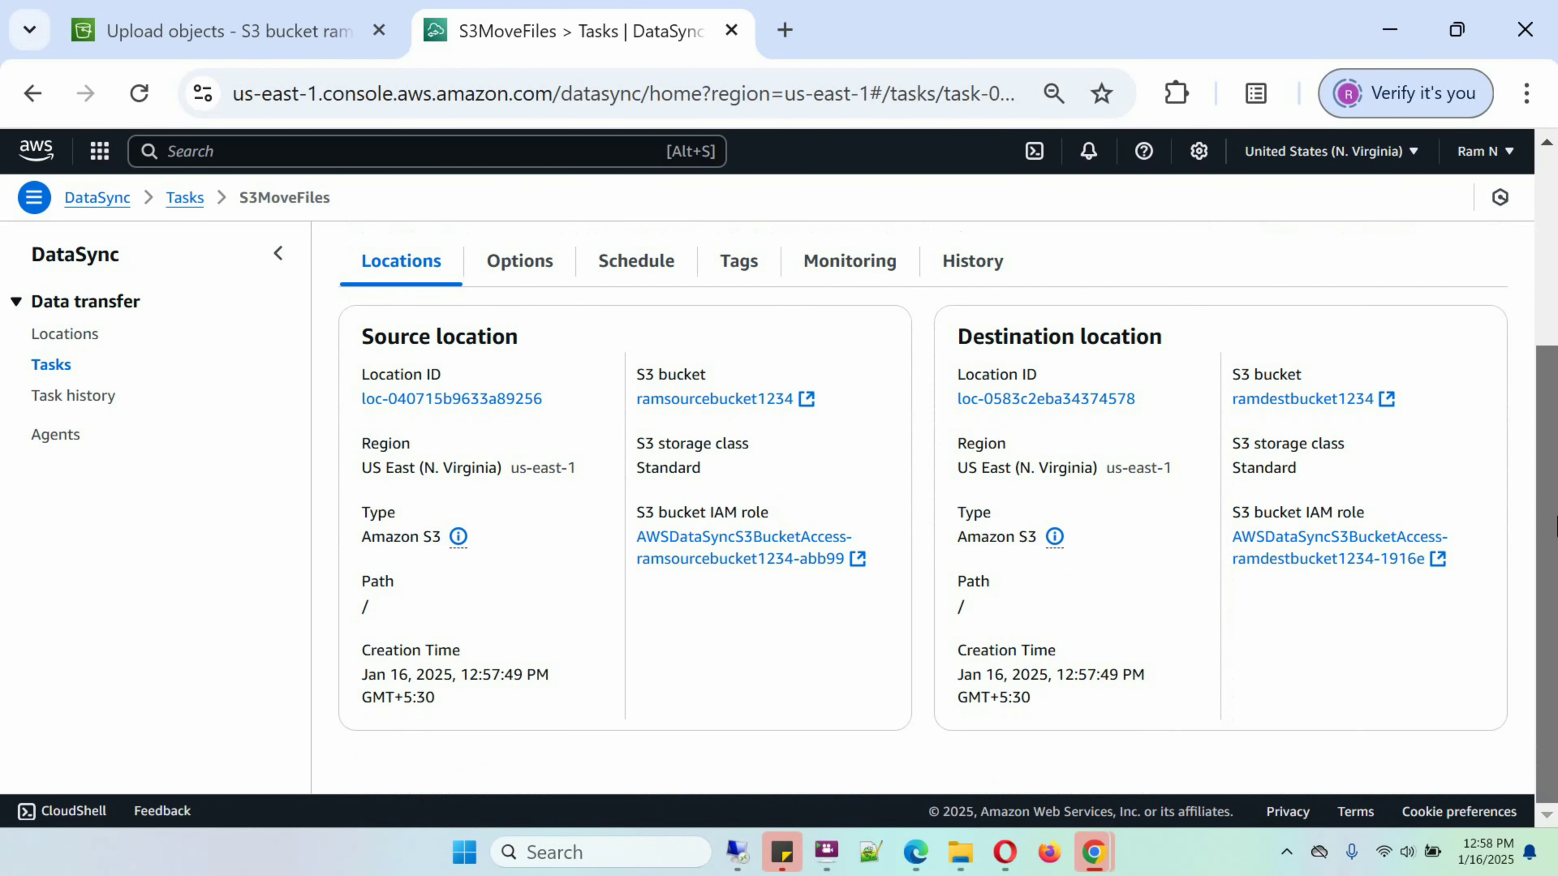
scroll(1555, 524, up, 5)
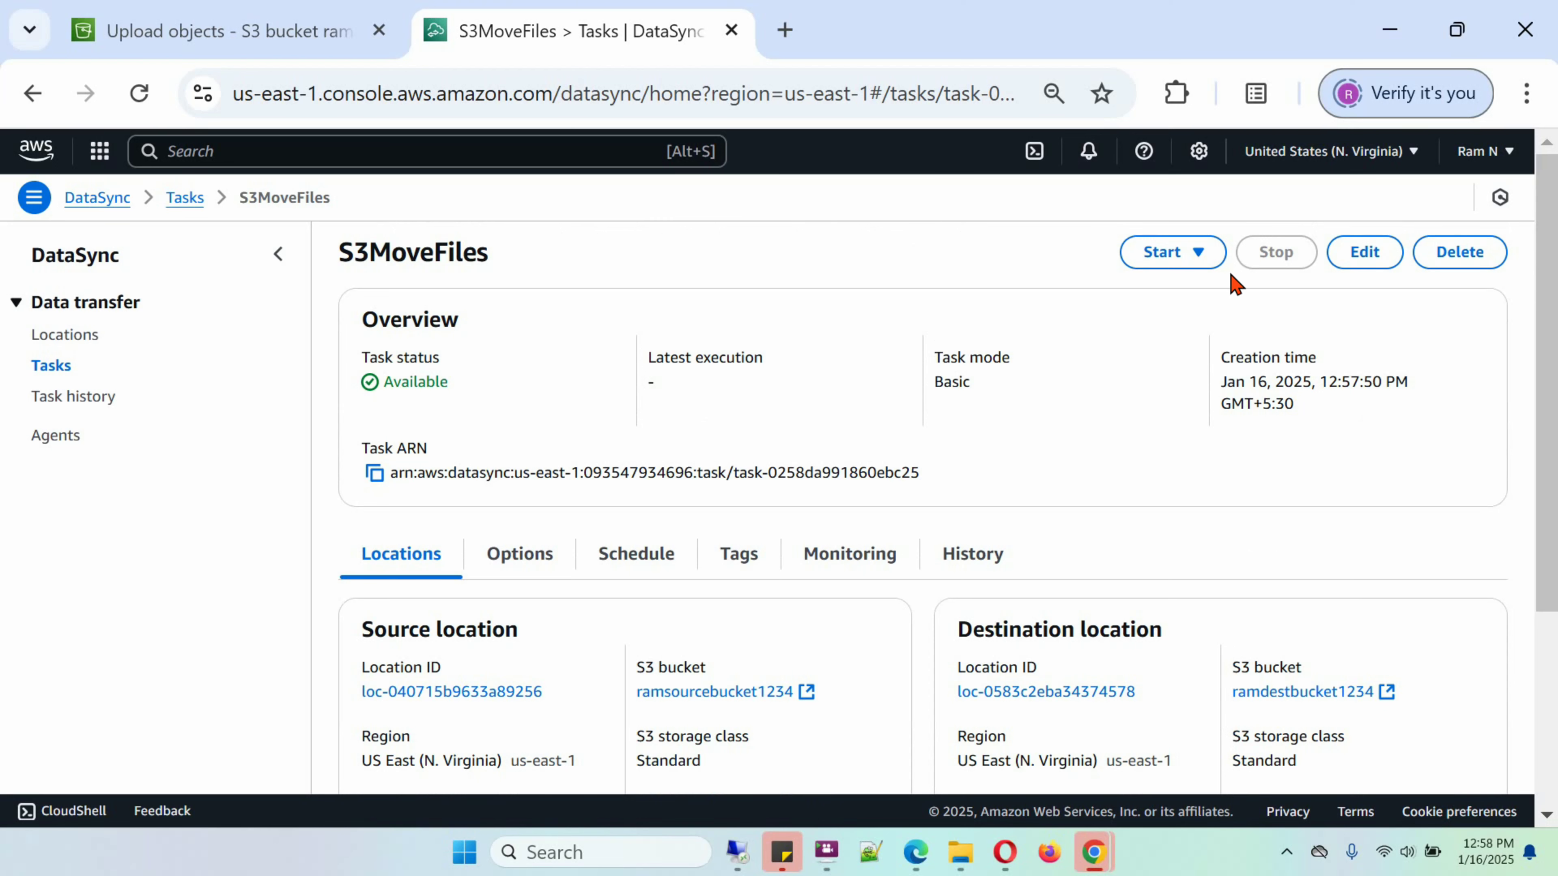
click(1196, 252)
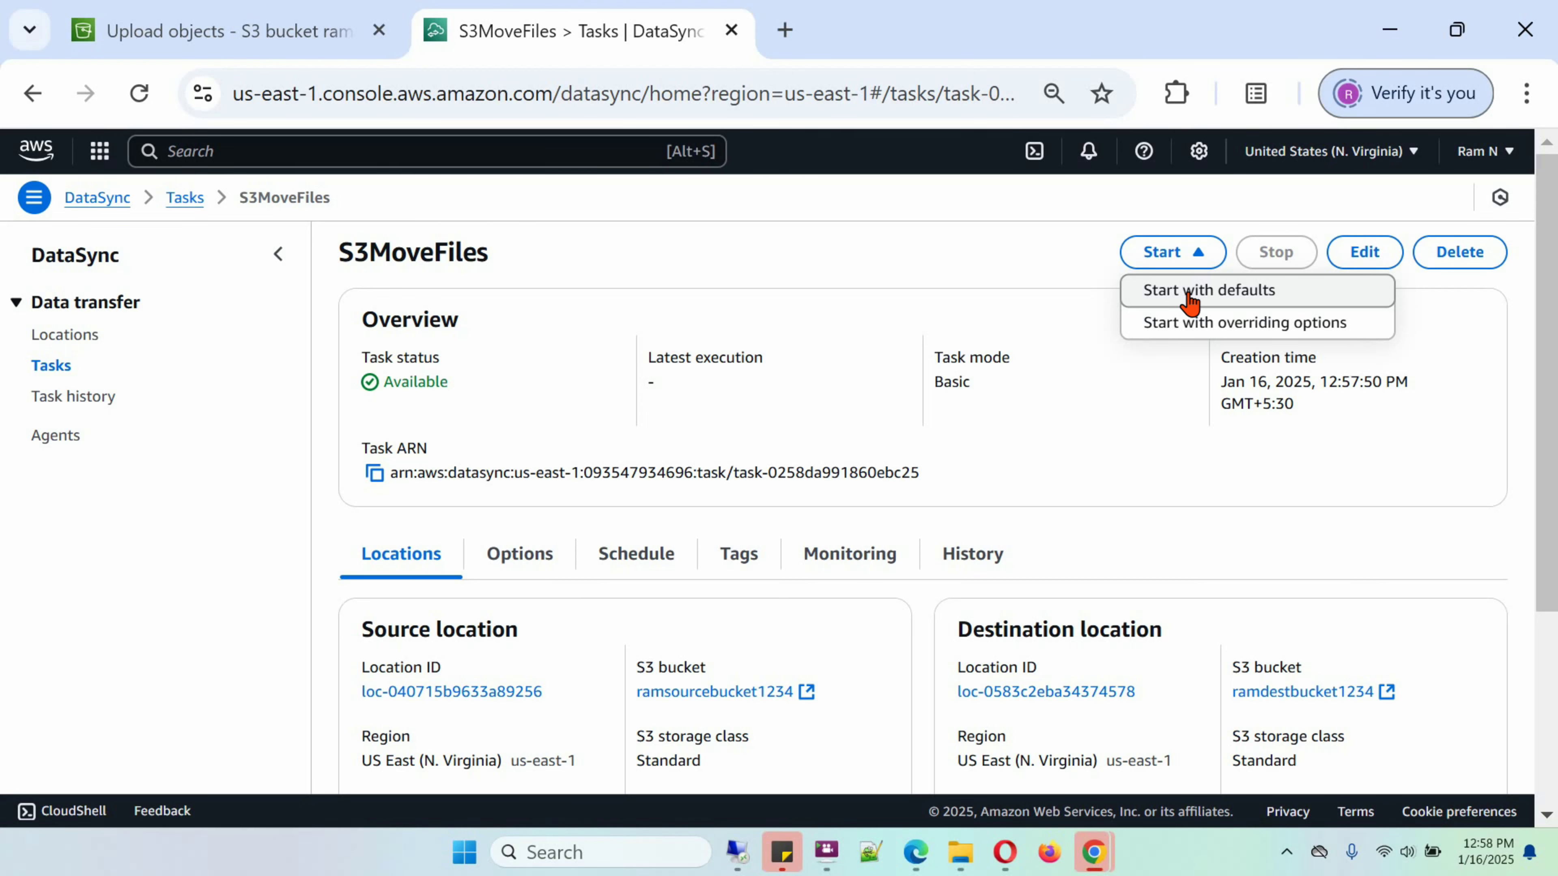
click(1189, 293)
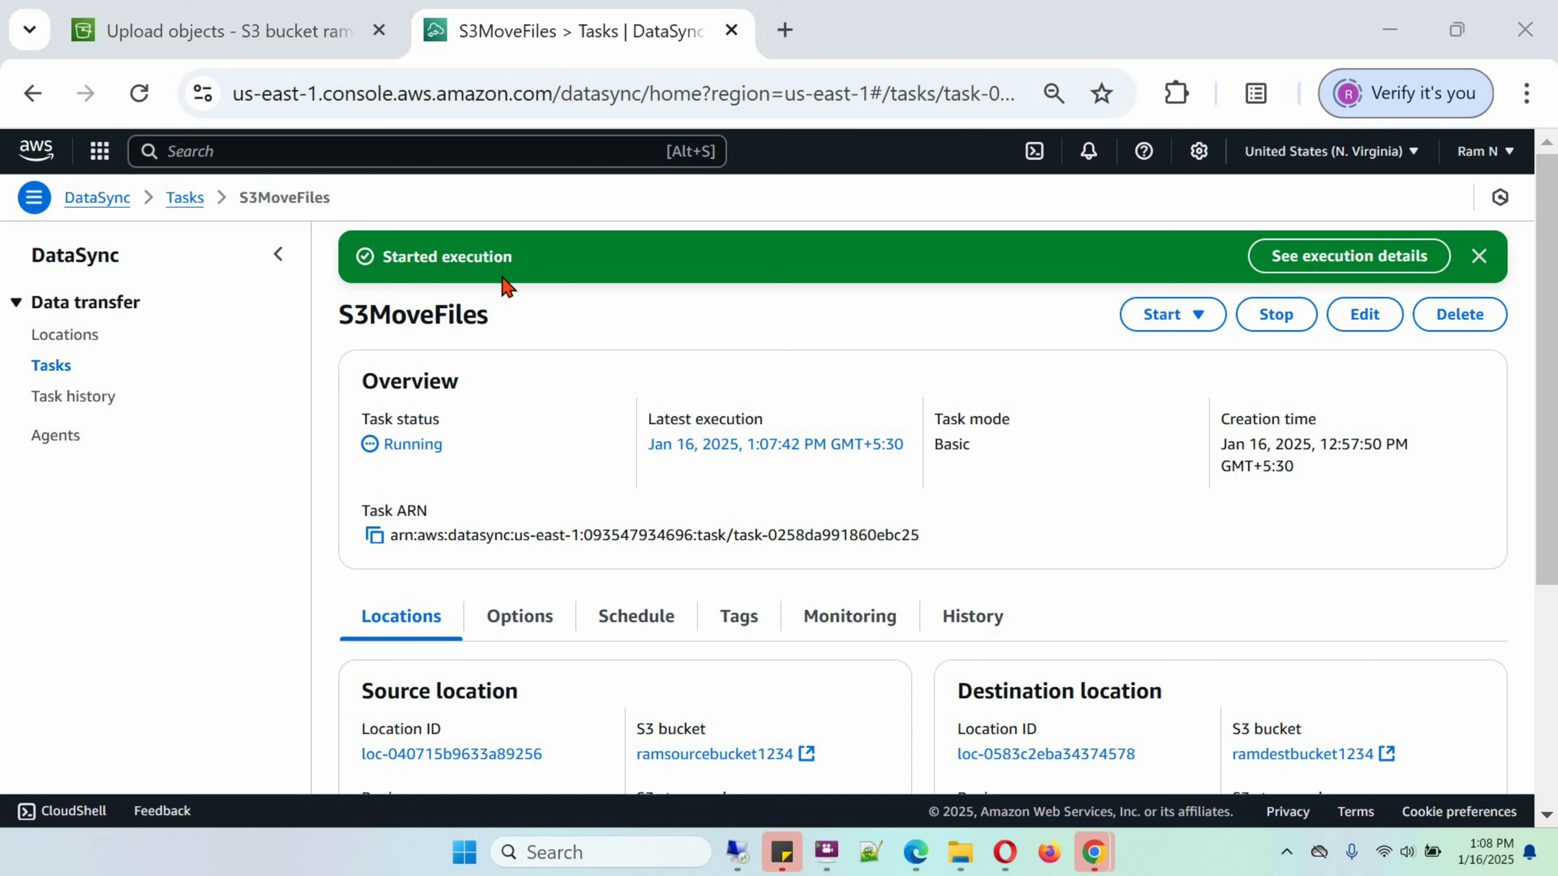
Open the execution details of the started S3MoveFiles run and check its status and locations
click(1328, 258)
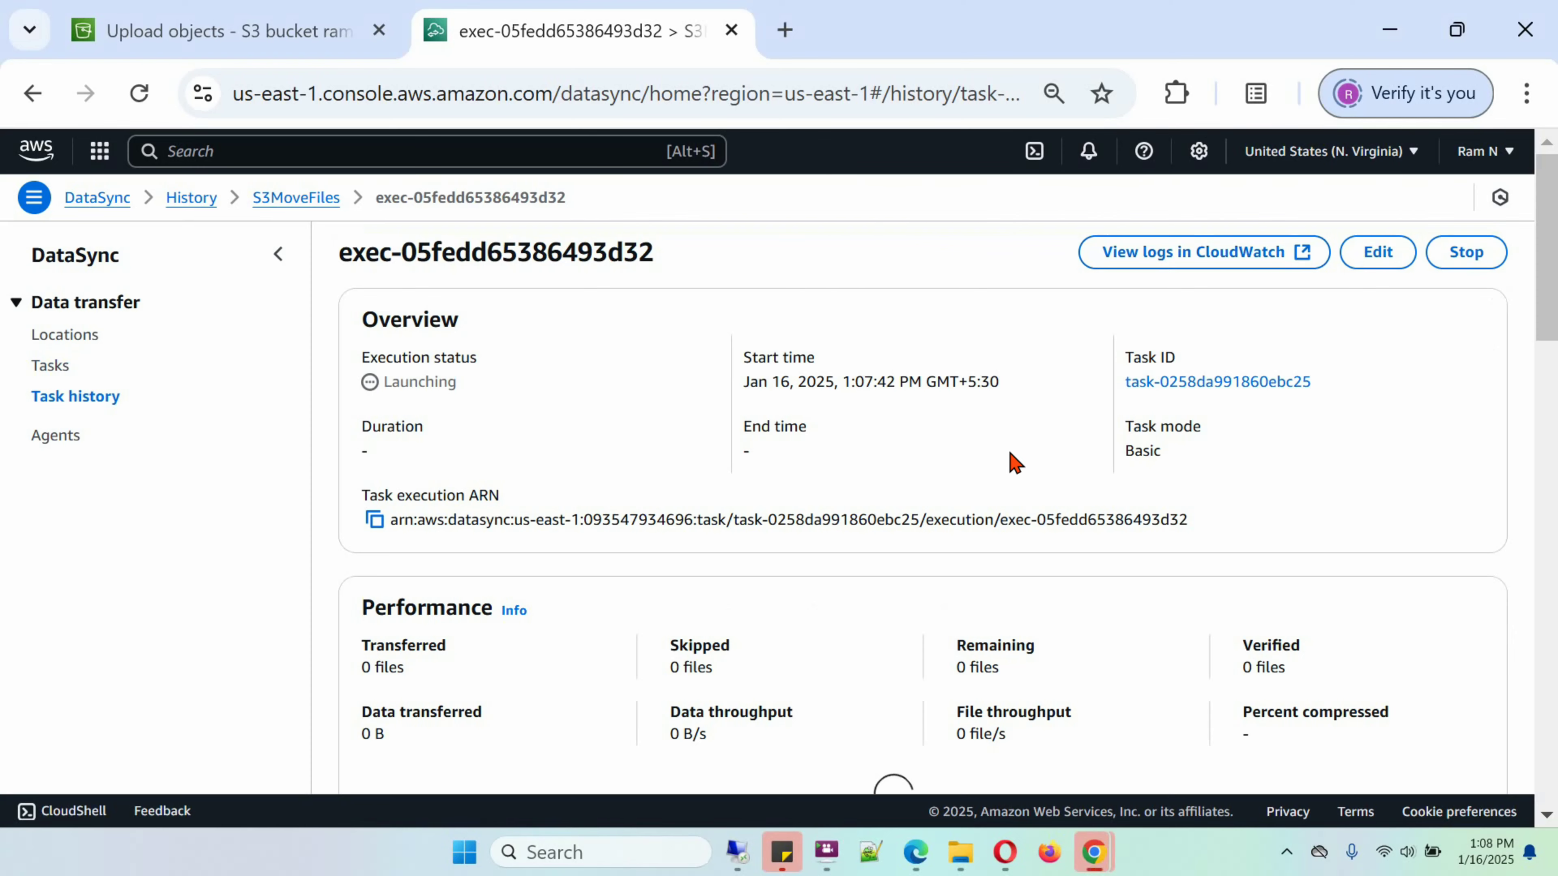
scroll(1015, 461, down, 5)
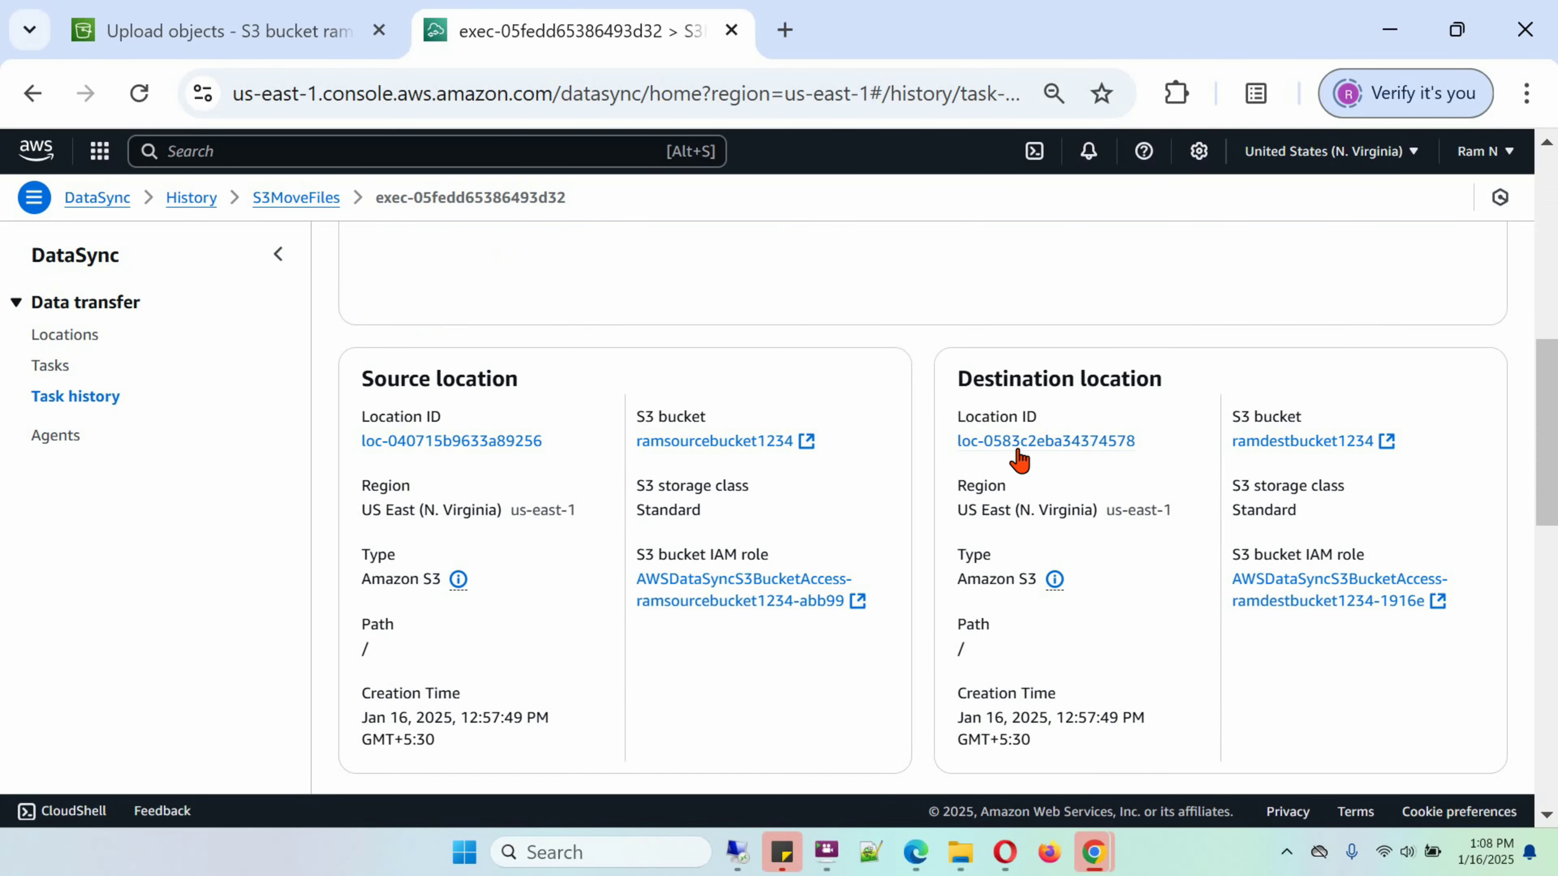
drag(1547, 423, 1526, 239)
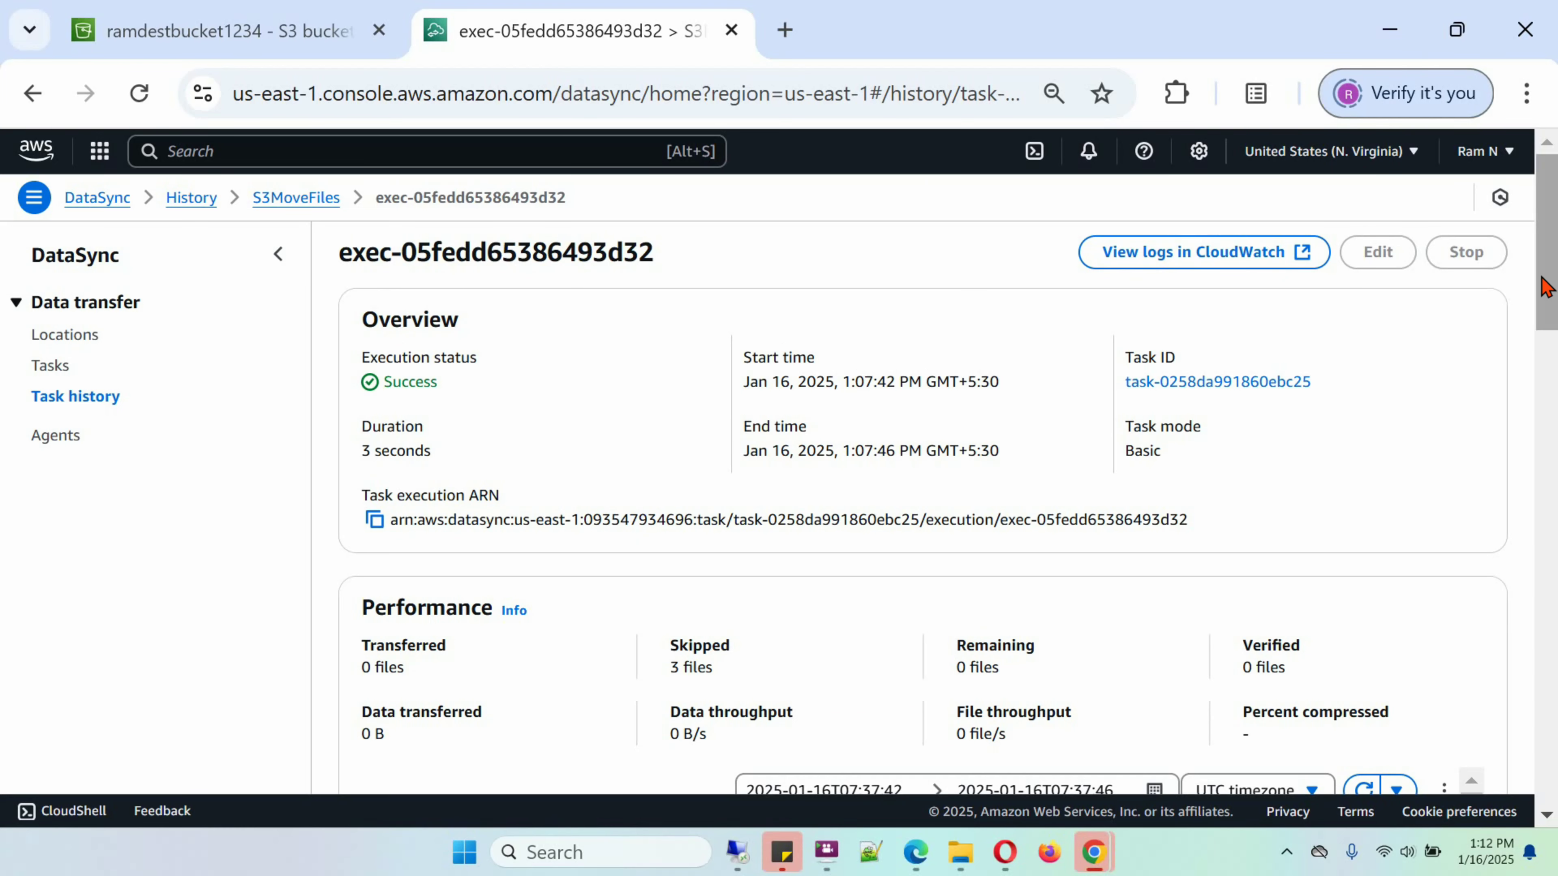
Open the destination bucket ramdestbucket1234 from the execution's destination location details
drag(1545, 285, 1531, 485)
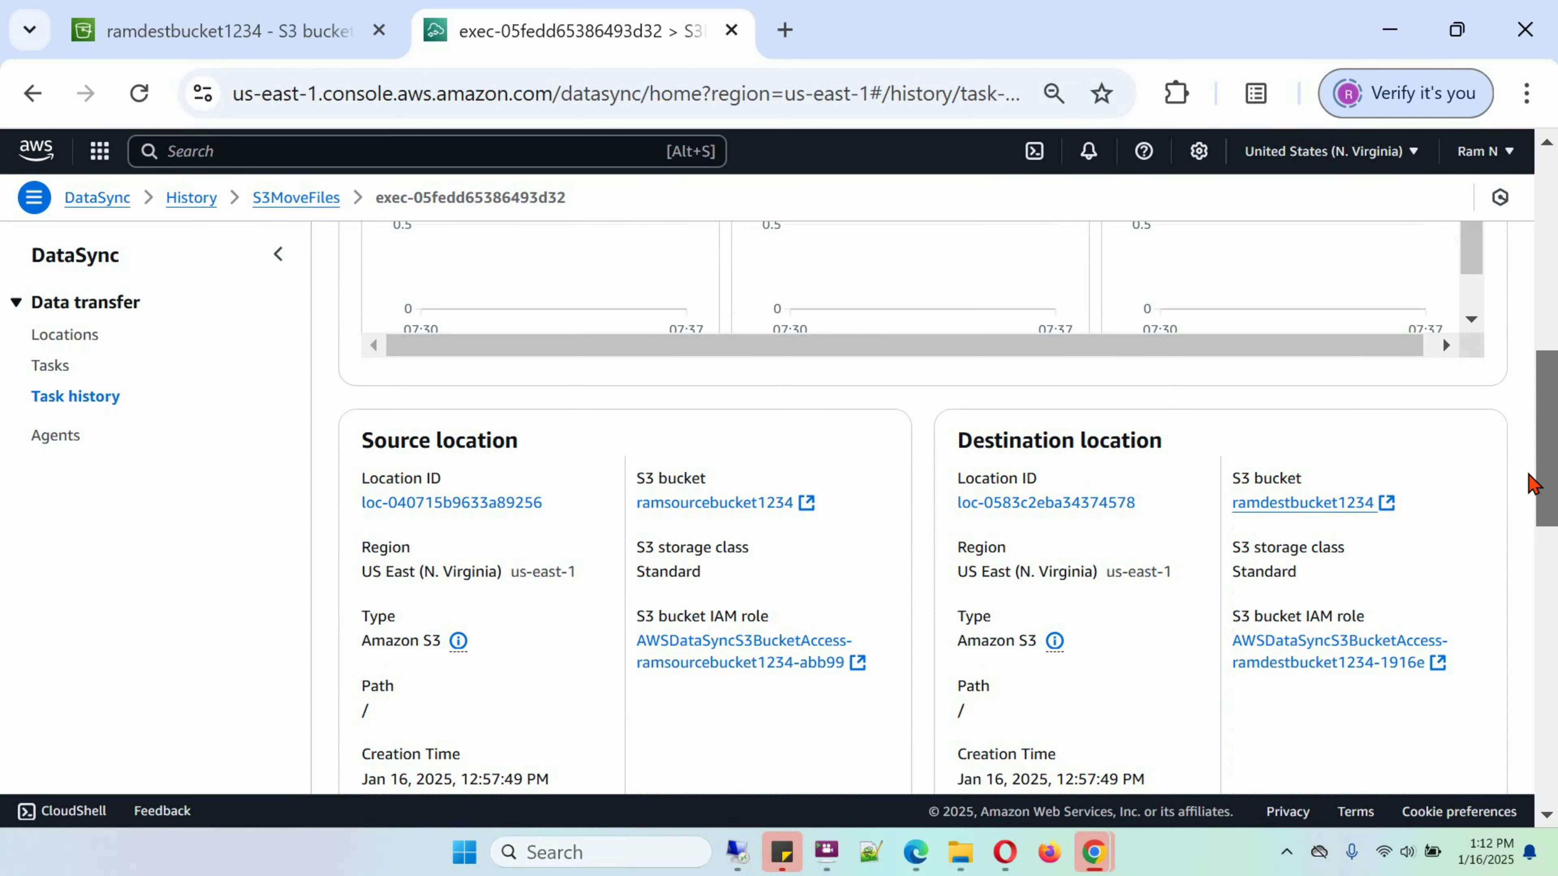
drag(1531, 485, 1537, 504)
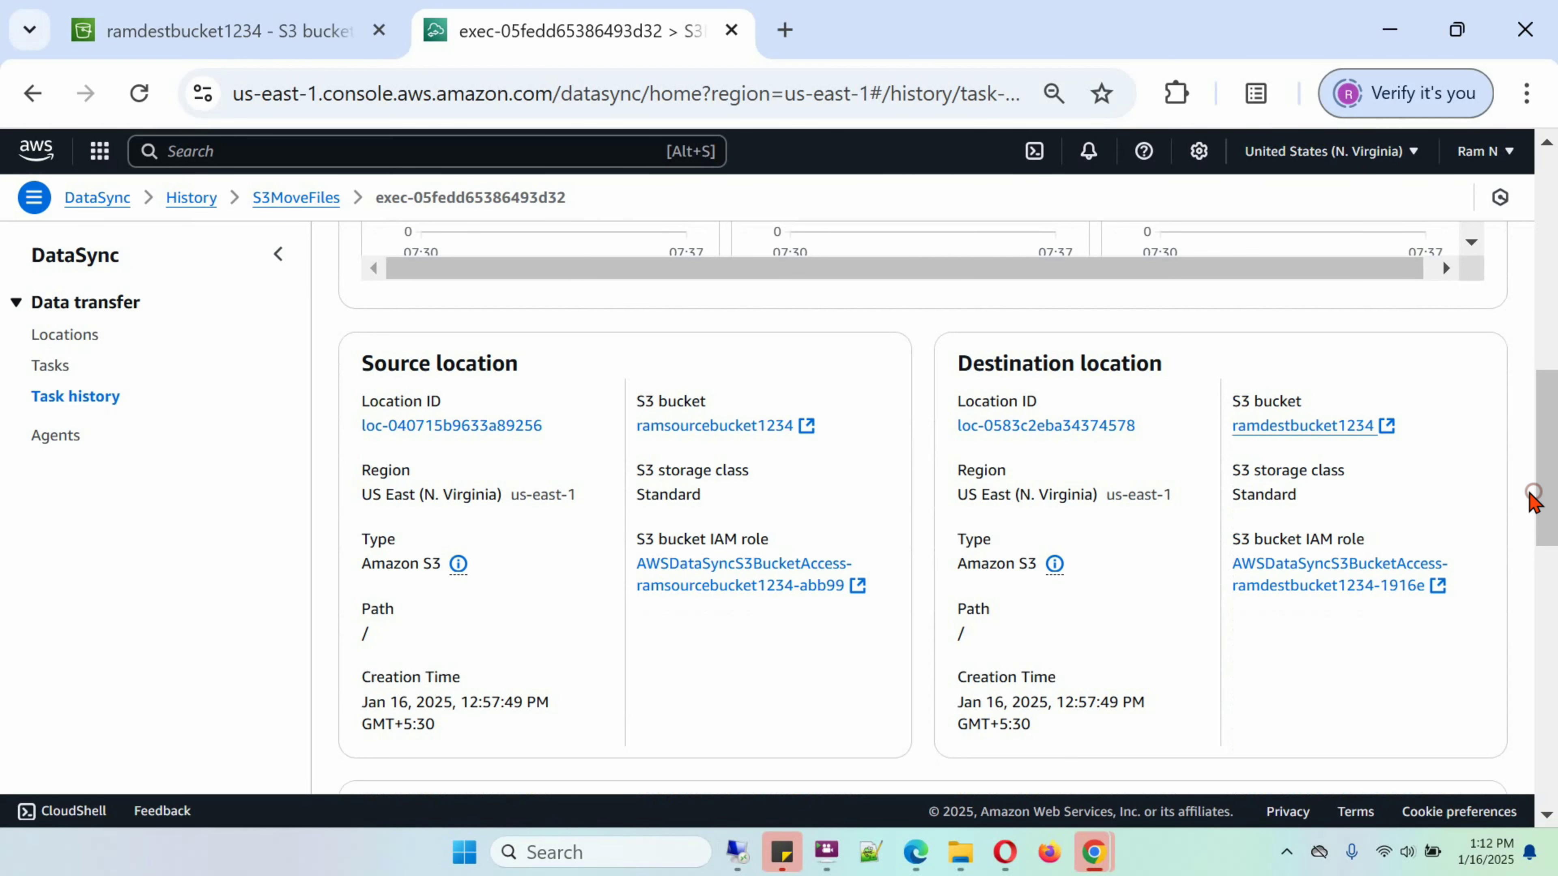
click(1358, 426)
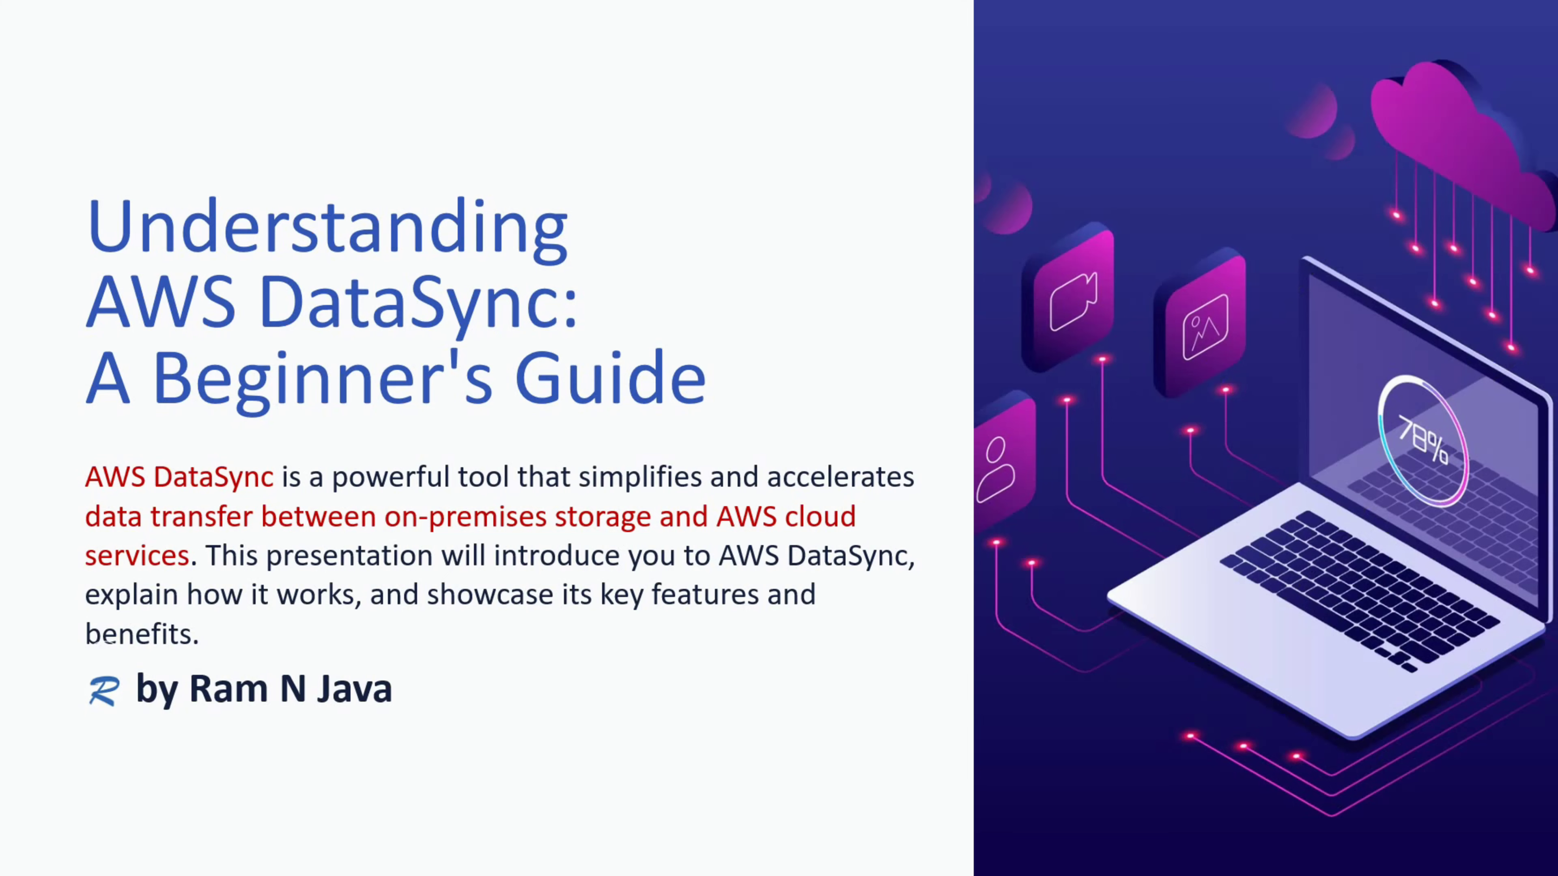
key(Right)
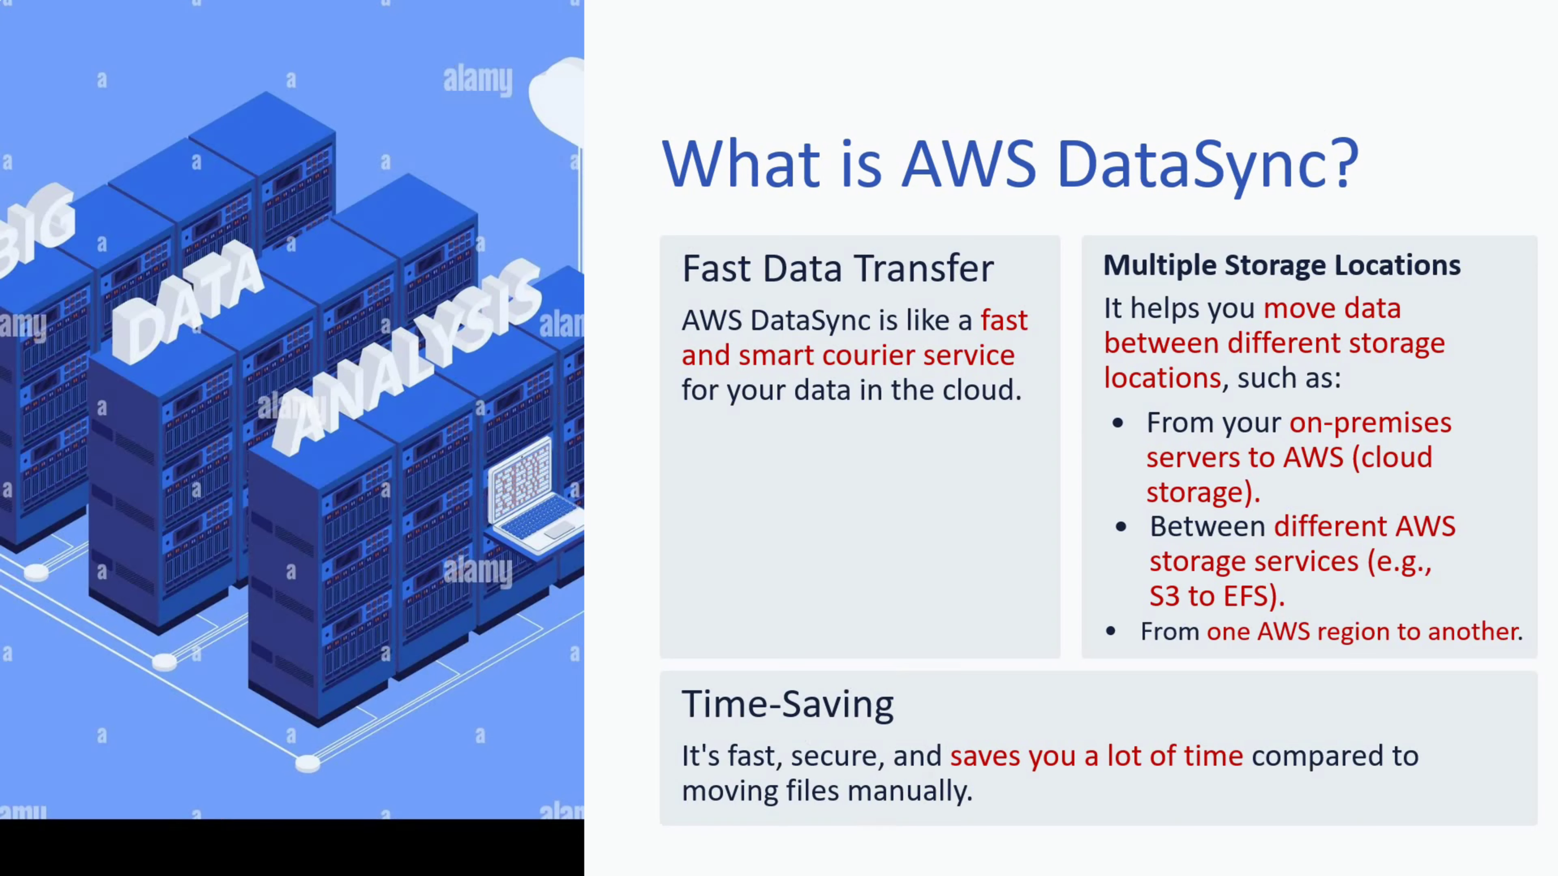
key(Right)
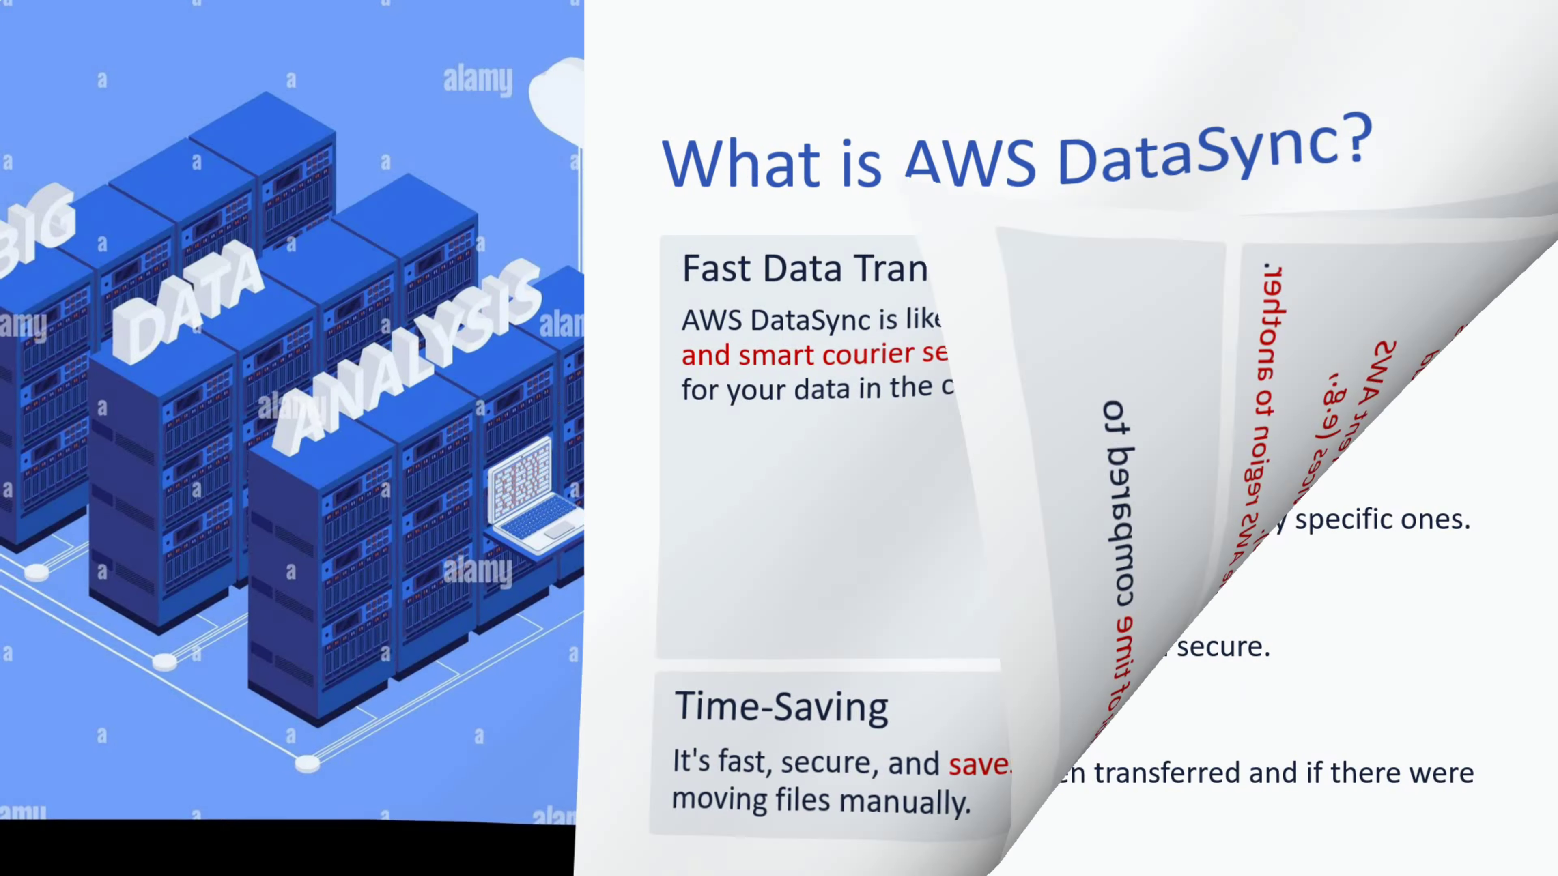